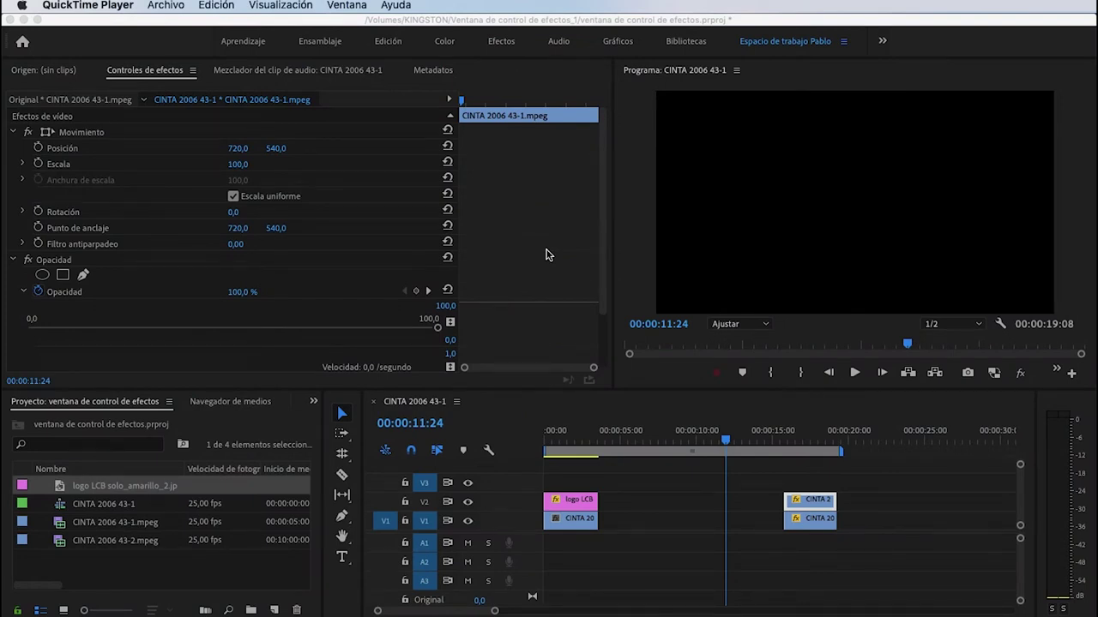
Step: Collapse the Movimiento and Opacidad properties and deselect every timeline clip
left_click(12, 128)
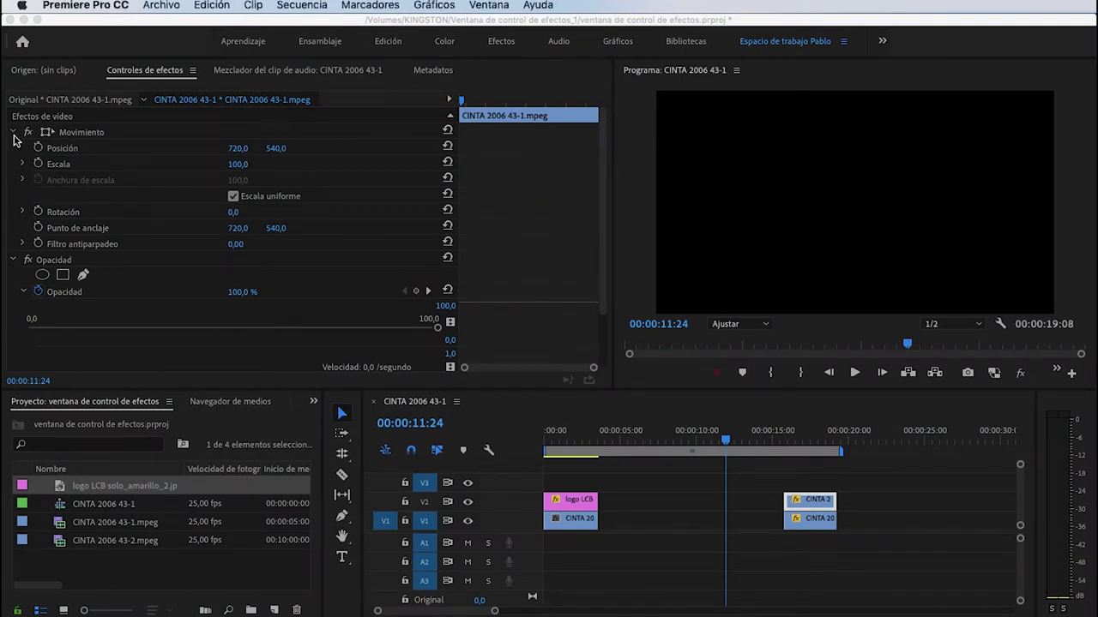
left_click(12, 132)
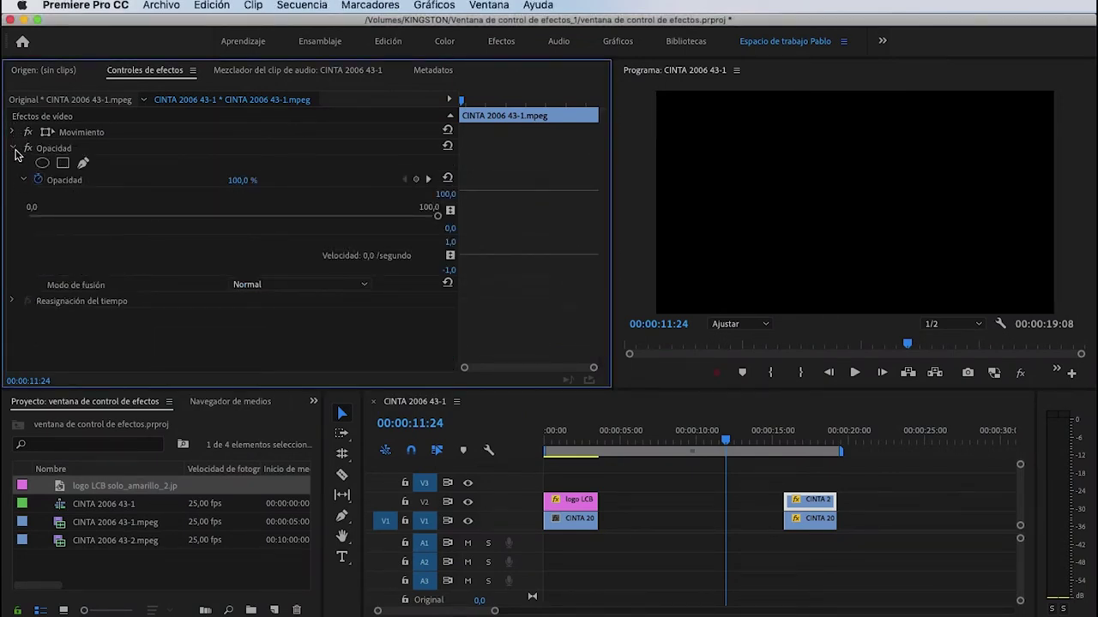
left_click(13, 148)
left_click(680, 522)
left_click(638, 468)
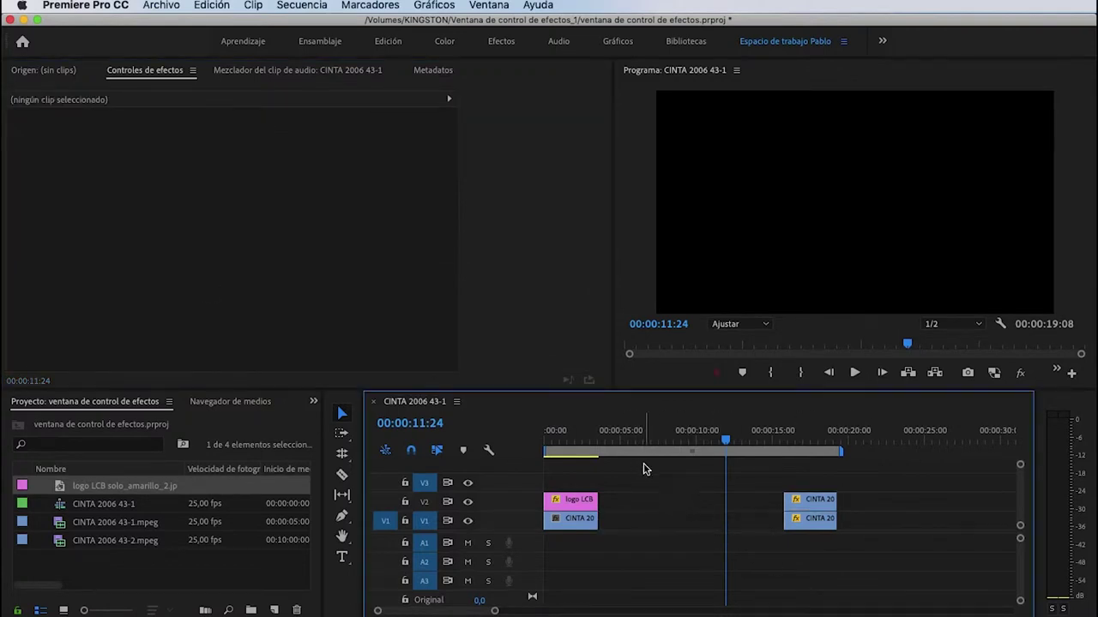
Step: Shift logo LCB later to about 6 s and the V2 CINTA clip earlier, with the playhead at 00:00:04:19
left_click_drag(662, 433, 618, 438)
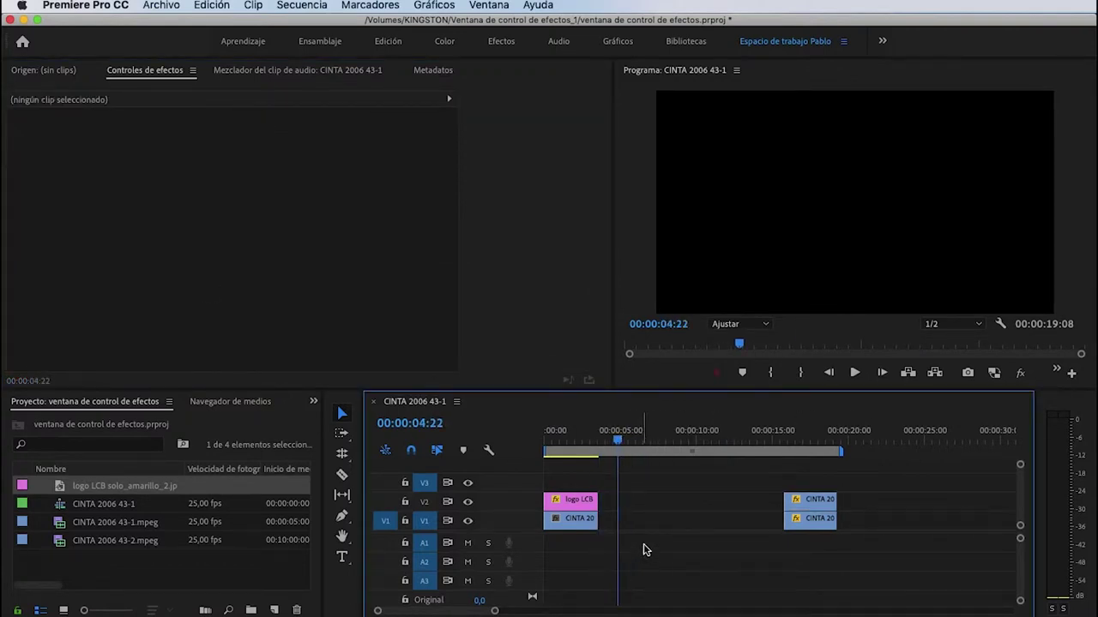
left_click_drag(581, 507, 674, 515)
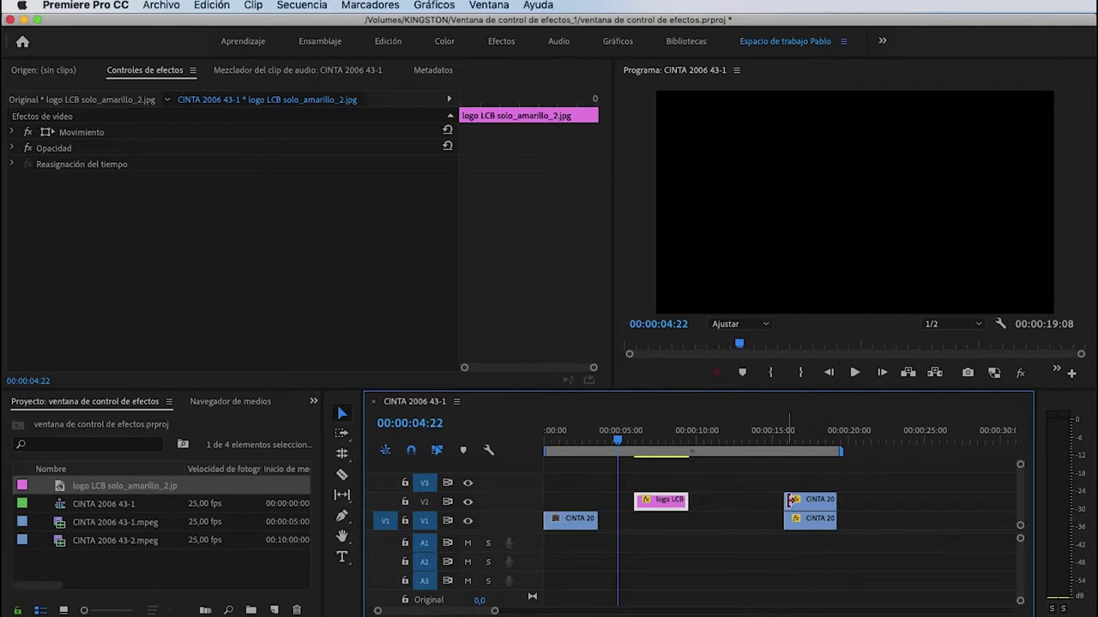
left_click_drag(789, 501, 708, 501)
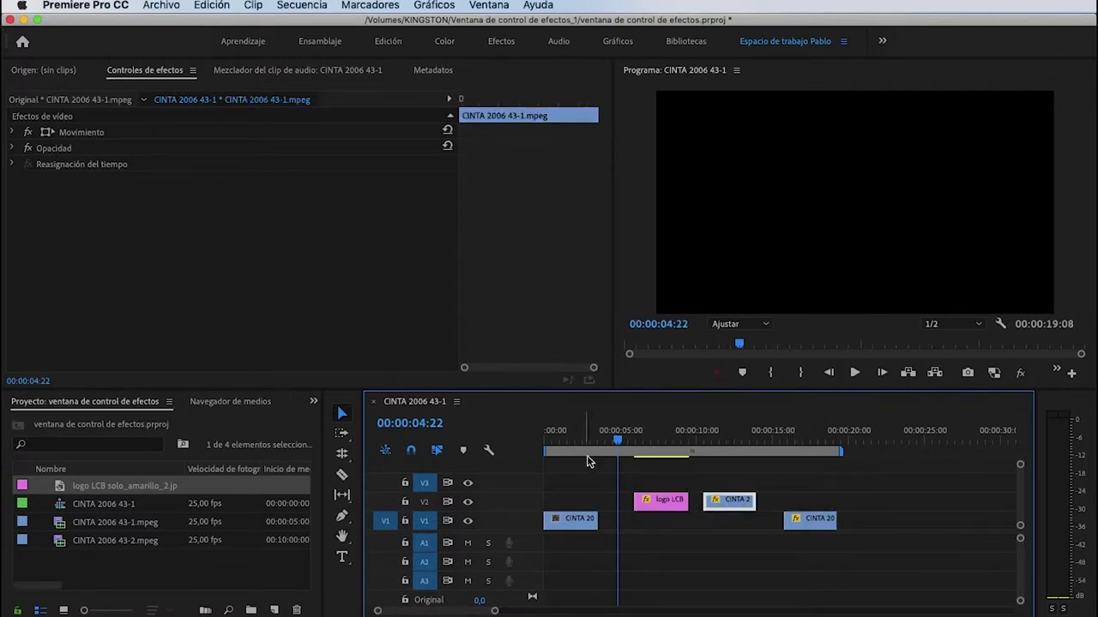
left_click(631, 441)
left_click_drag(634, 443, 617, 440)
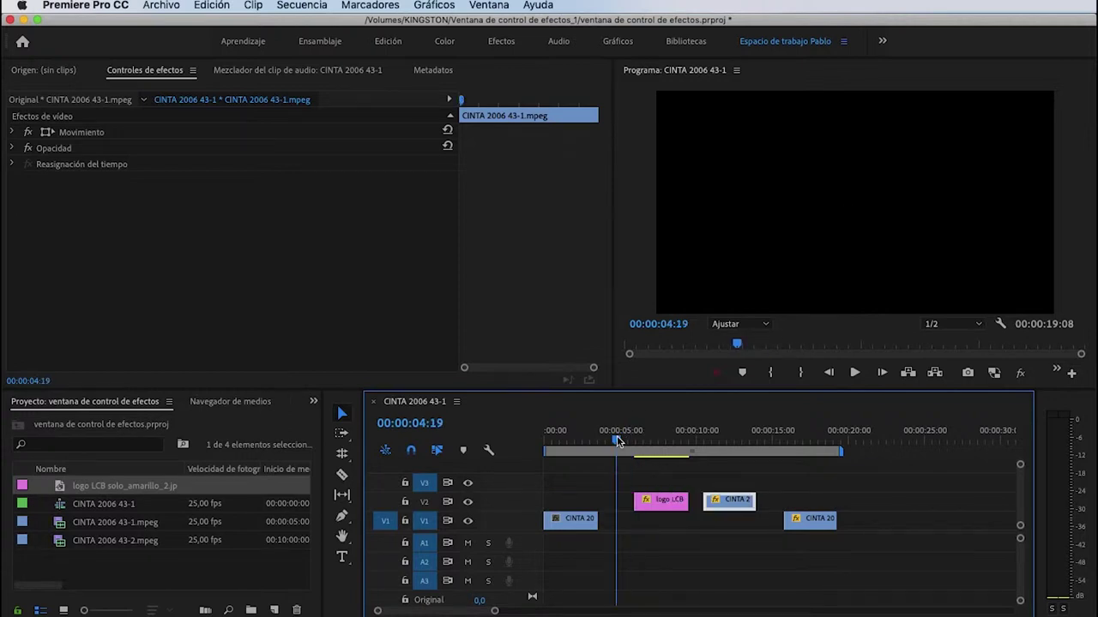
left_click(313, 403)
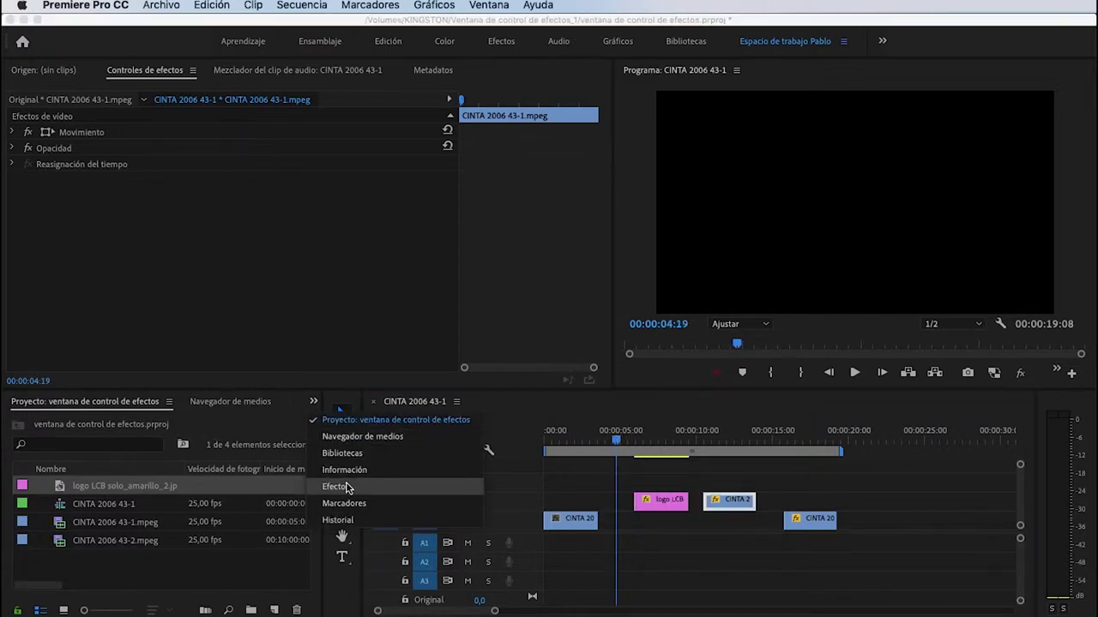
Step: Switch to the Efectos panel and expand the Efectos de vídeo folder
left_click(343, 487)
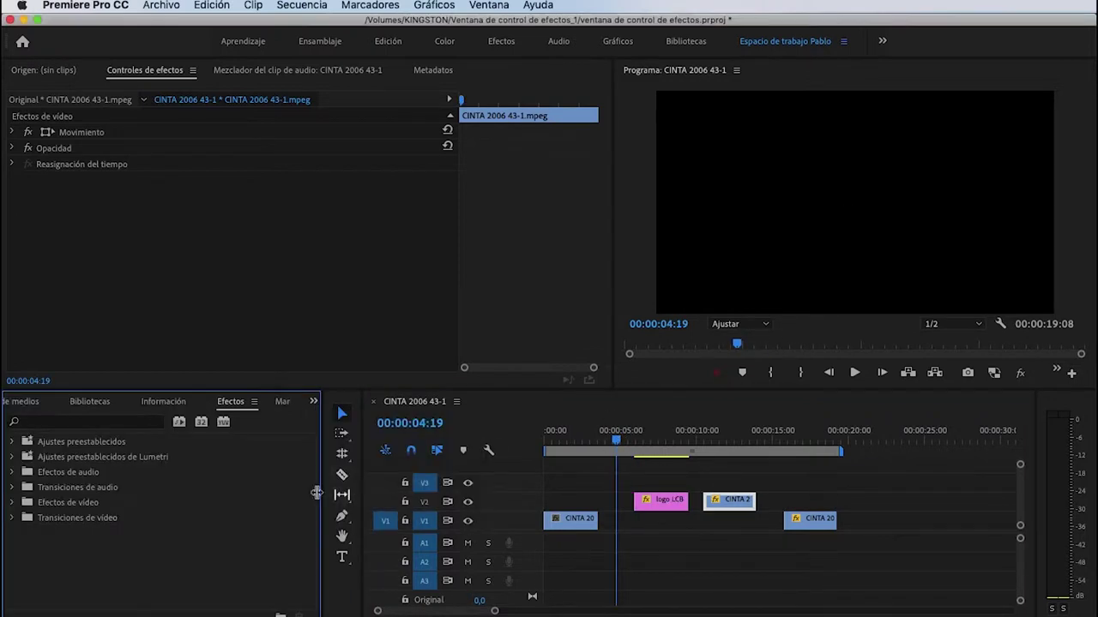
left_click(12, 503)
scroll(108, 531, "down", 1)
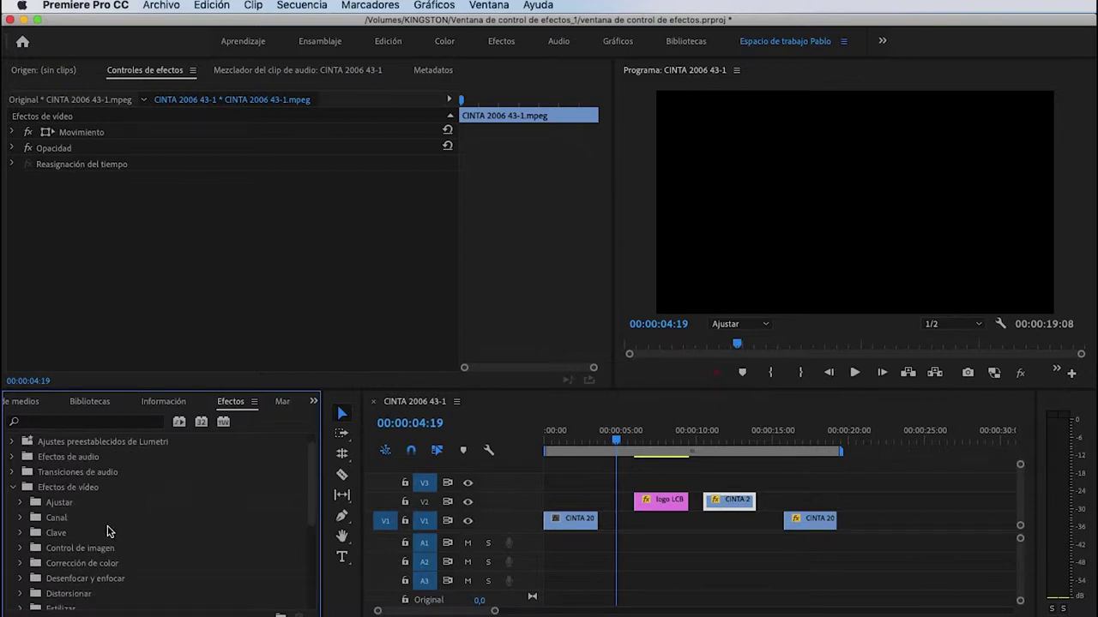
scroll(23, 540, "up", 1)
left_click(21, 546)
left_click(21, 548)
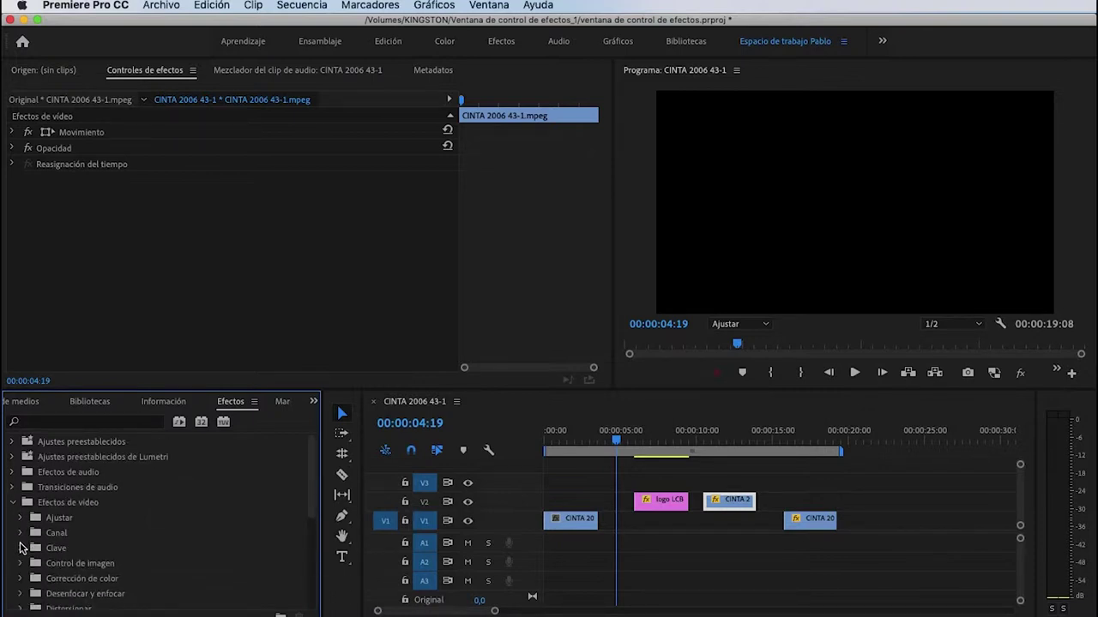
Step: Search the effects for 'blanco' and pick the Blanco y negro effect
left_click(77, 422)
type("bla")
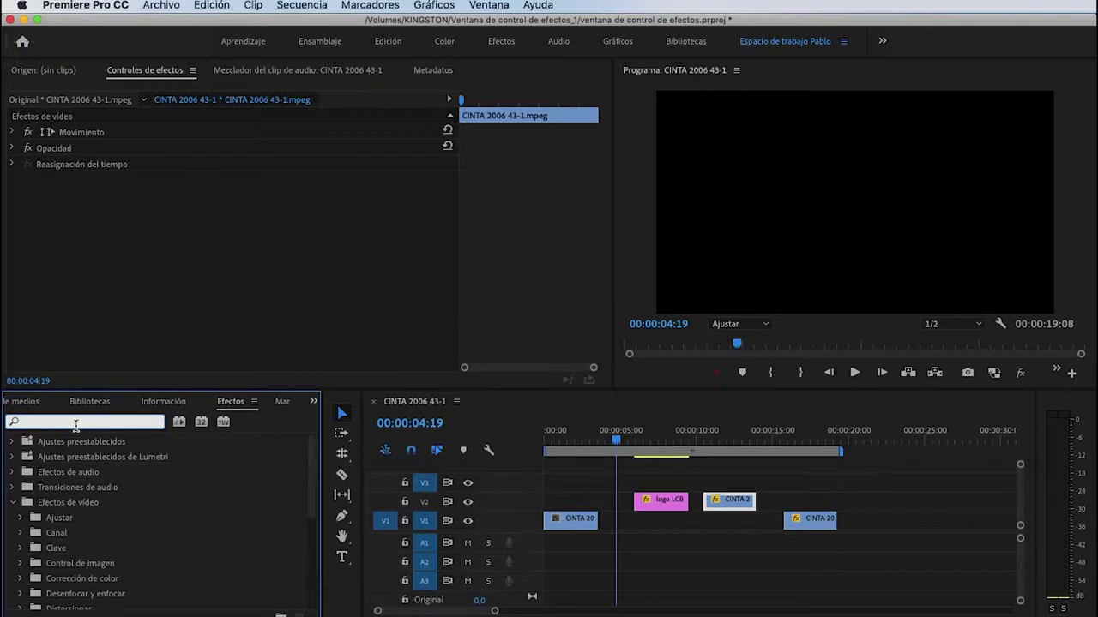
type("nco")
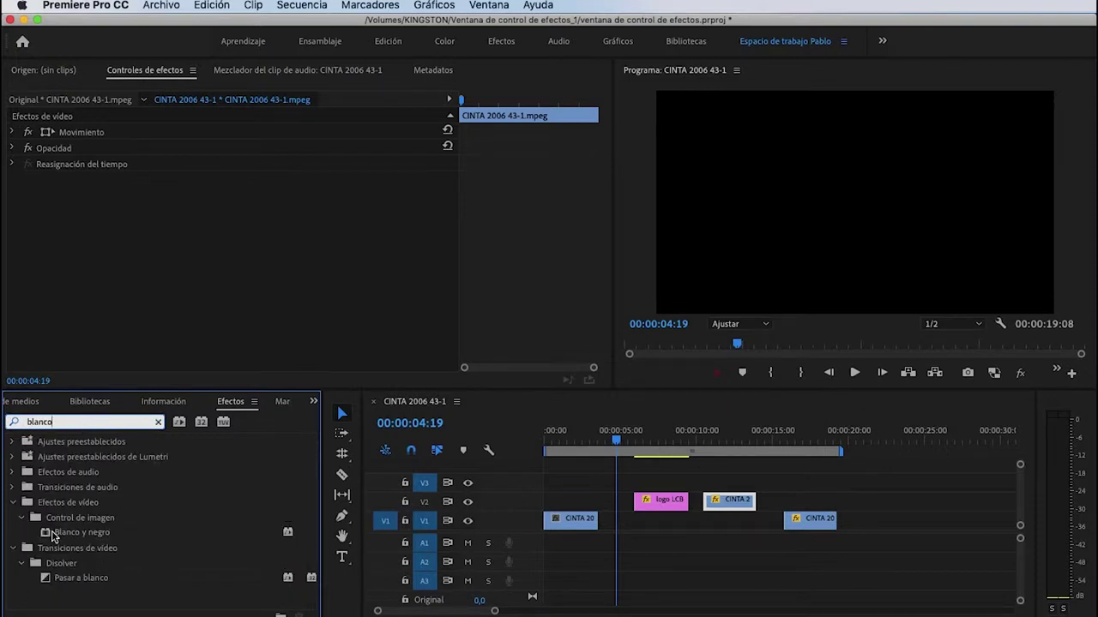
left_click(53, 533)
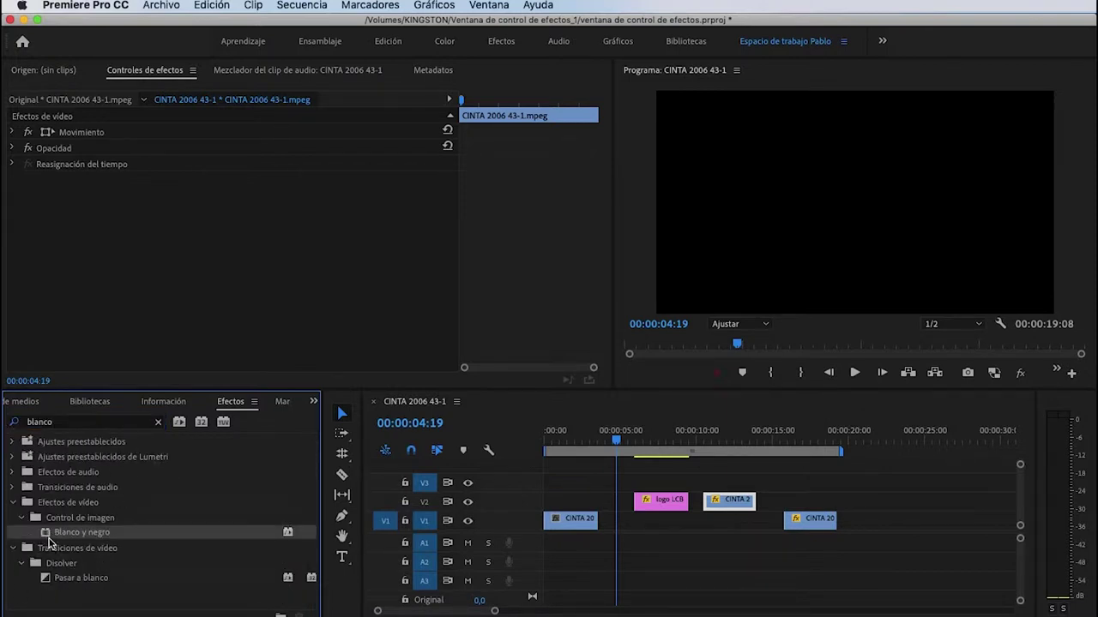
left_click_drag(46, 539, 625, 495)
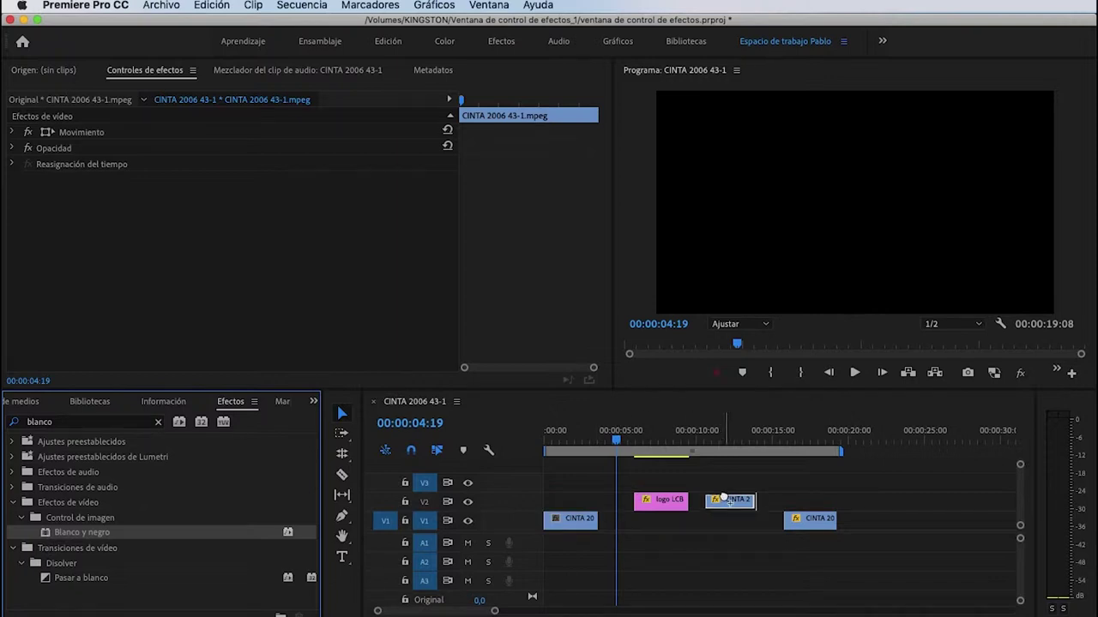
Step: Drop Blanco y negro onto the first V1 CINTA clip, then reselect it and expand Movimiento
left_click_drag(626, 494, 573, 518)
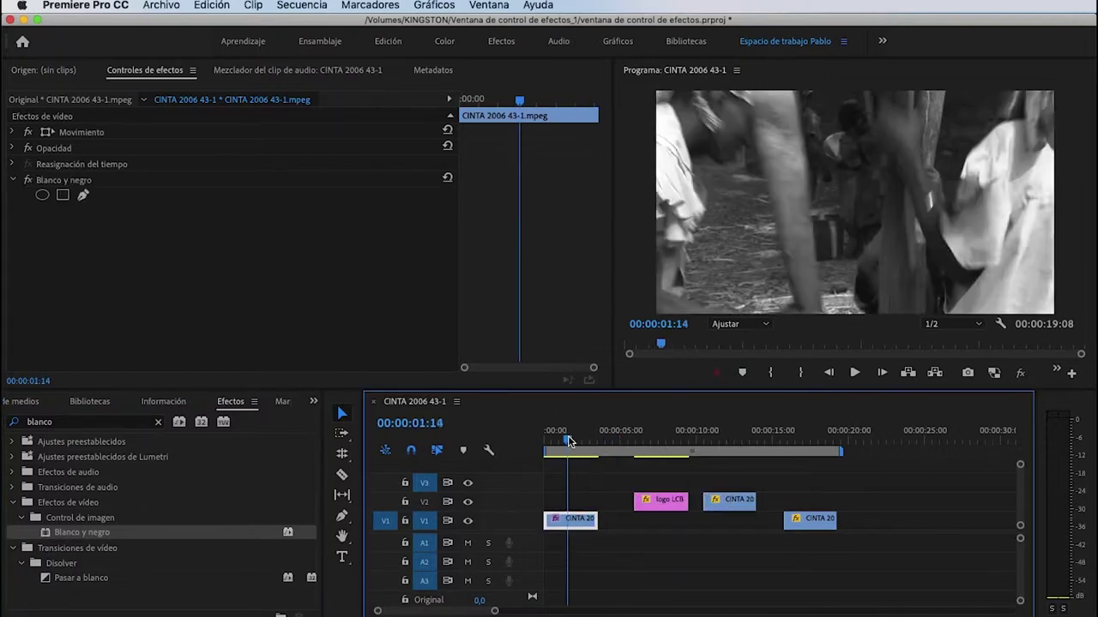
left_click(586, 495)
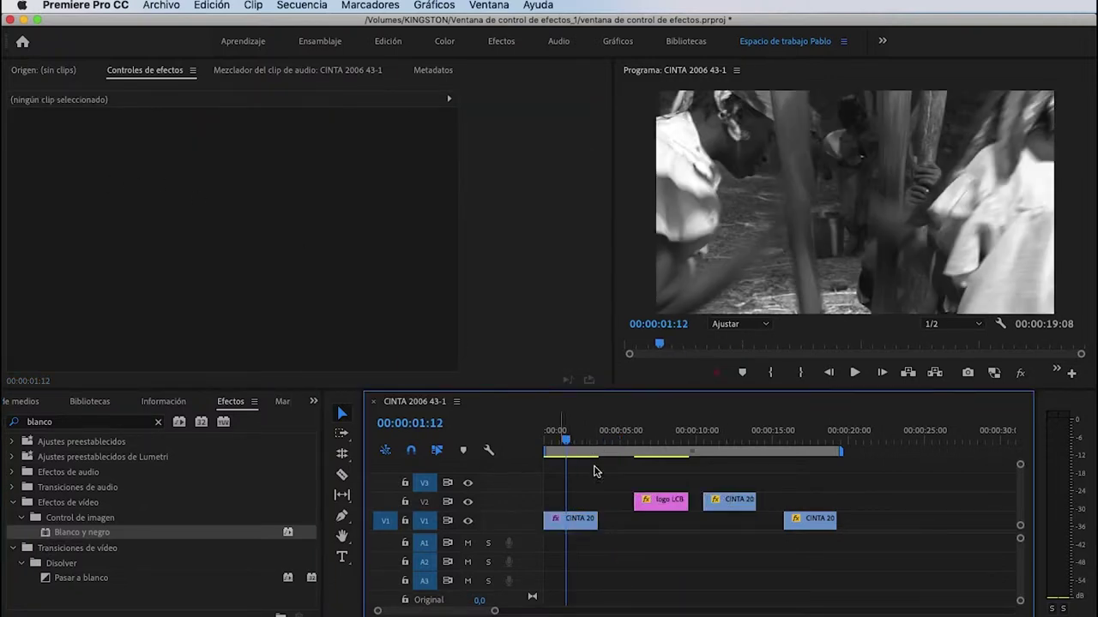
left_click(581, 523)
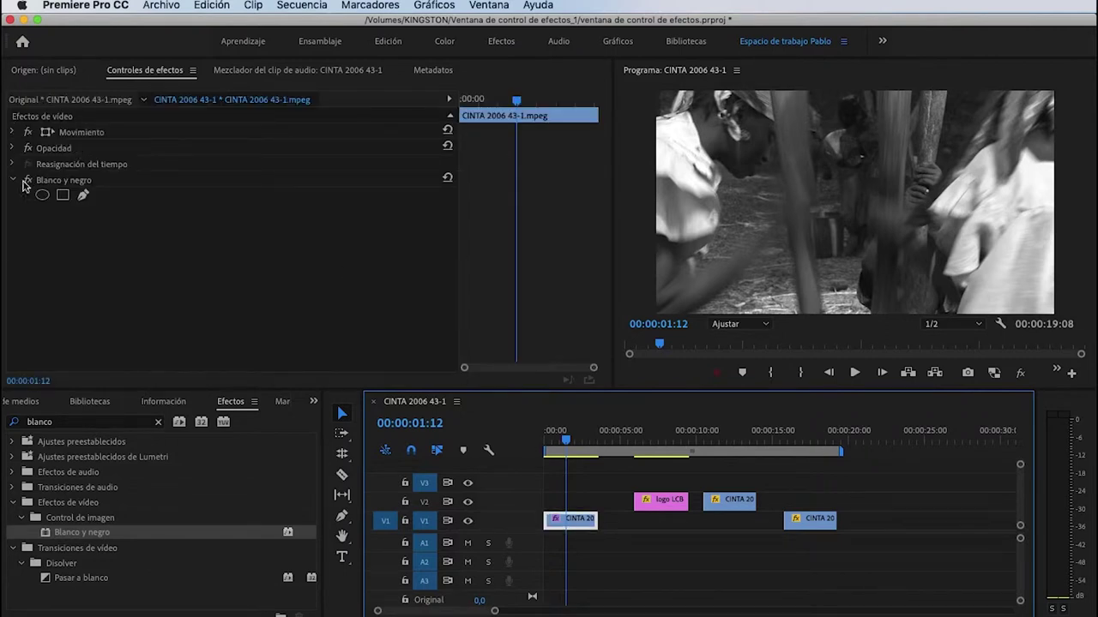
left_click(12, 132)
left_click(12, 134)
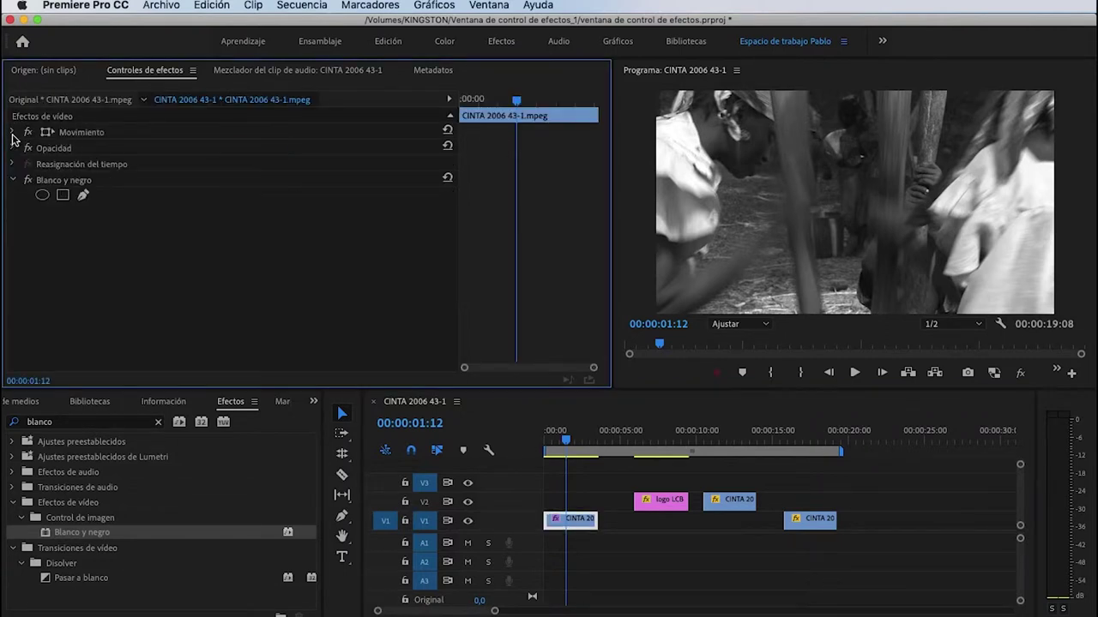
left_click(12, 133)
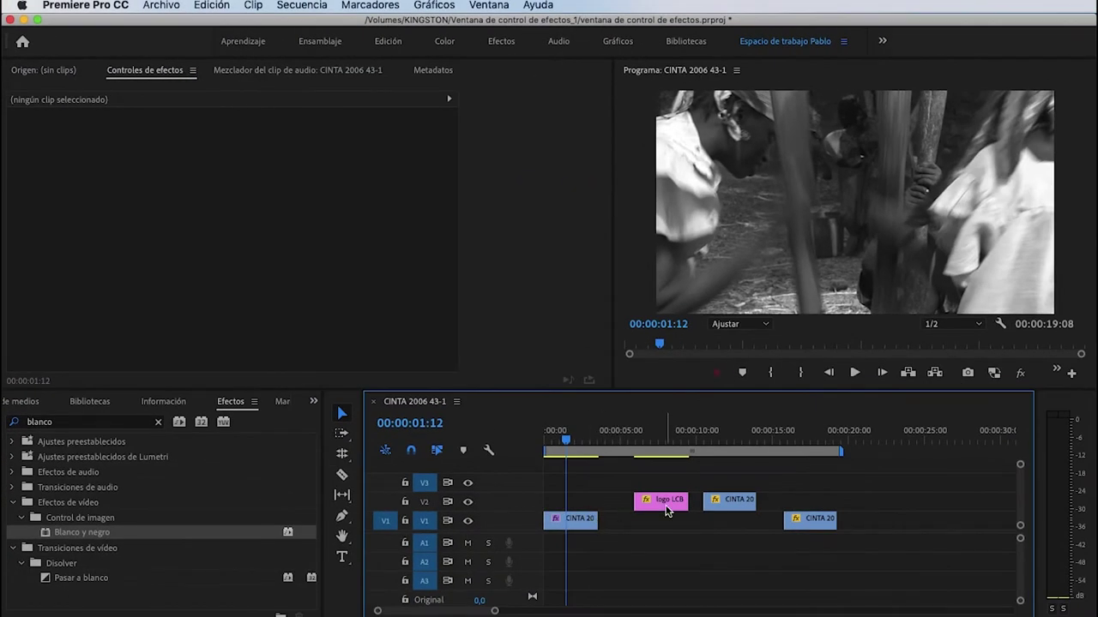
Step: Move logo LCB to the start of V2, select its Movimiento, and enlarge the Program monitor
left_click_drag(667, 511, 577, 506)
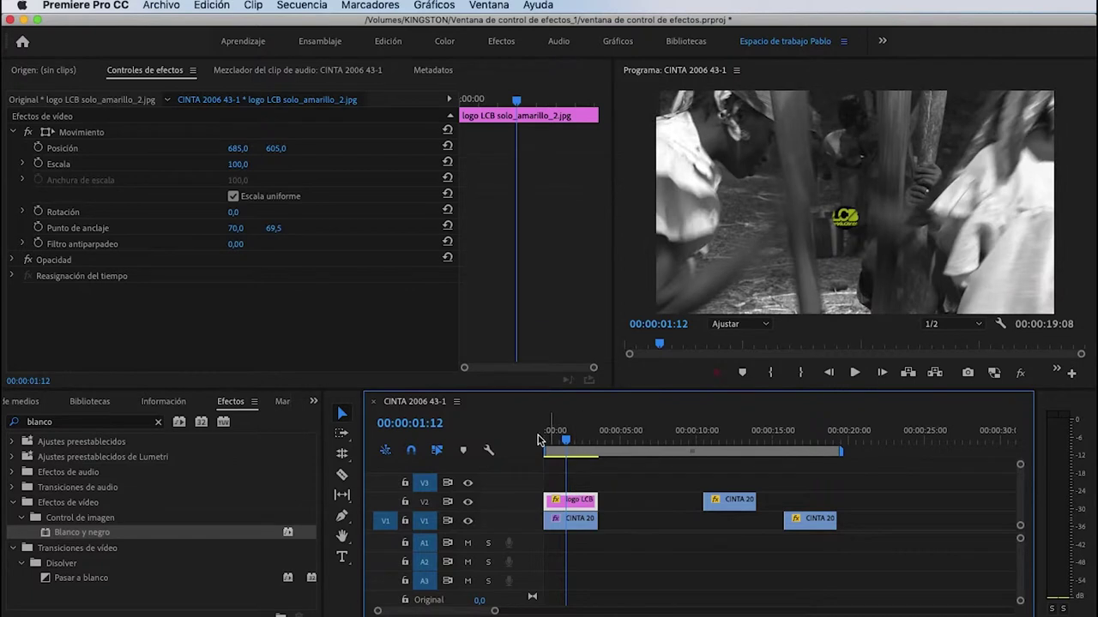
left_click(85, 133)
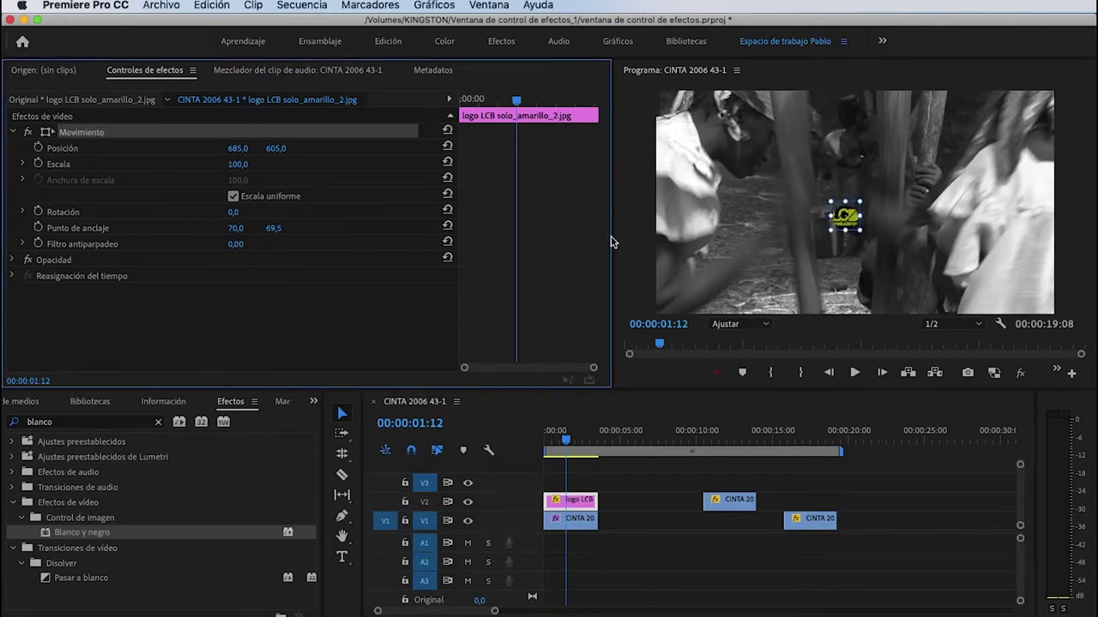
left_click_drag(614, 241, 524, 241)
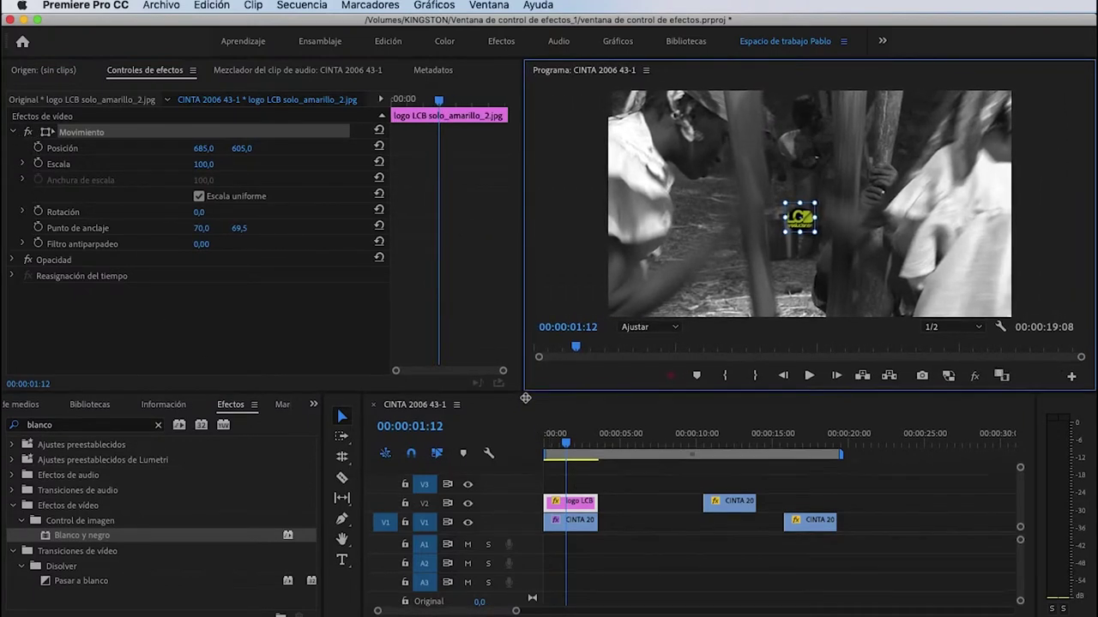
left_click_drag(523, 387, 527, 440)
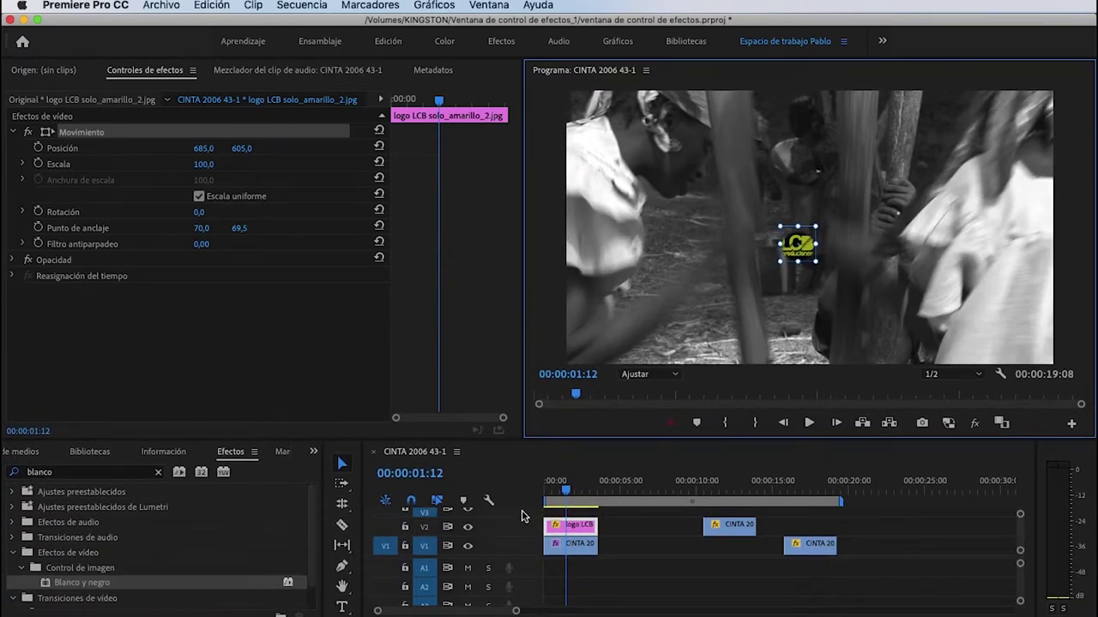
scroll(532, 591, "up", 2)
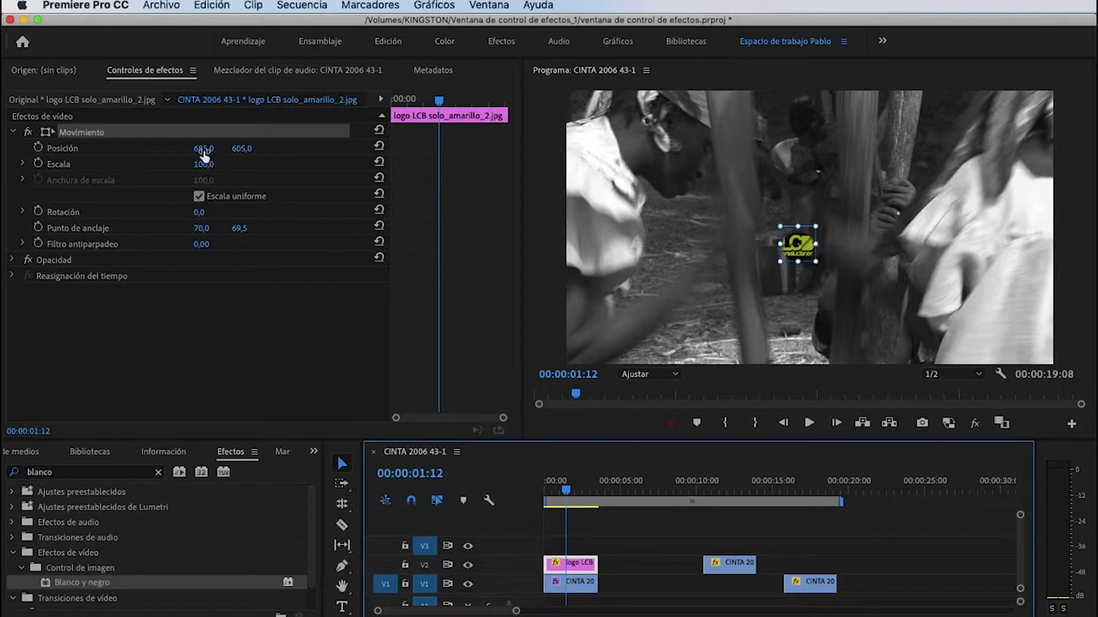
left_click(661, 375)
left_click(661, 518)
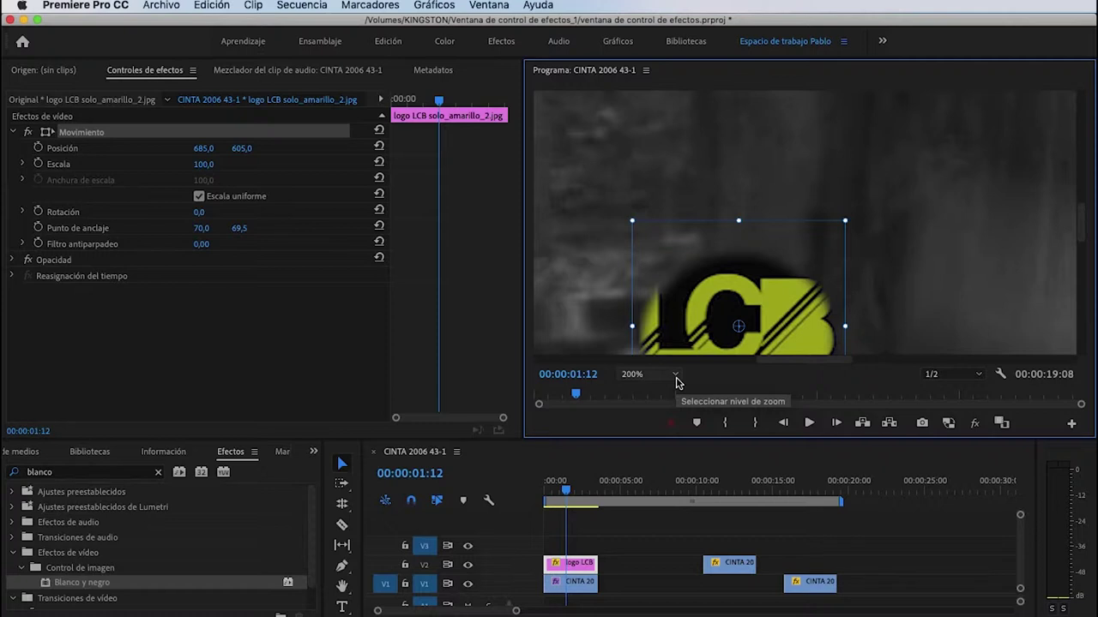
left_click(676, 382)
left_click(651, 388)
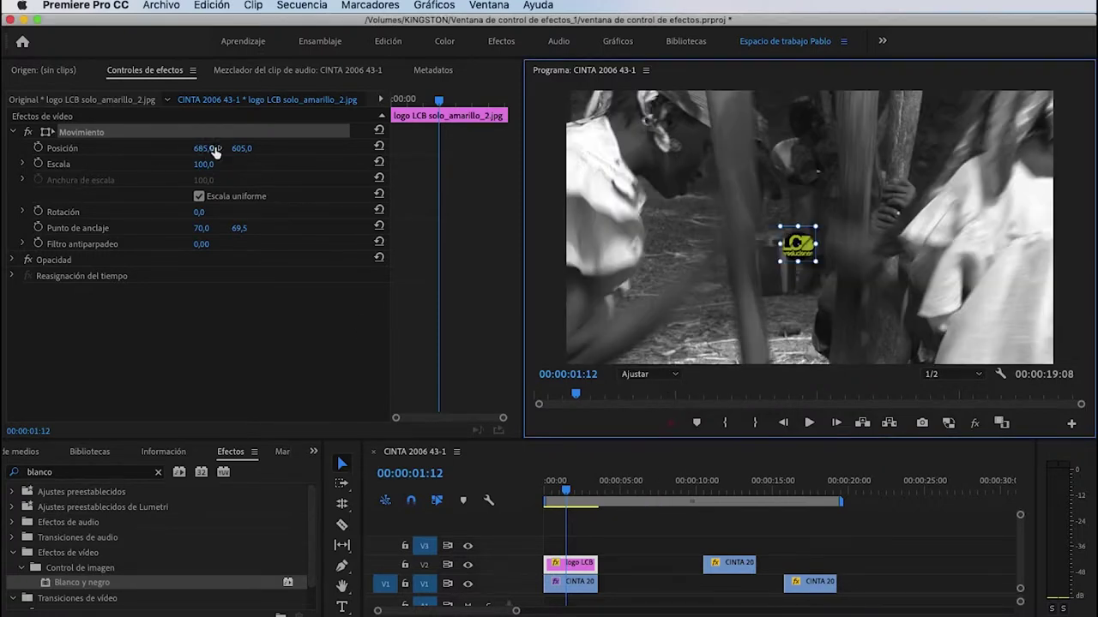
Step: Scrub the logo's Posición values to about 1356,0 / 977,0, placing it bottom-right
left_click_drag(204, 149, 274, 149)
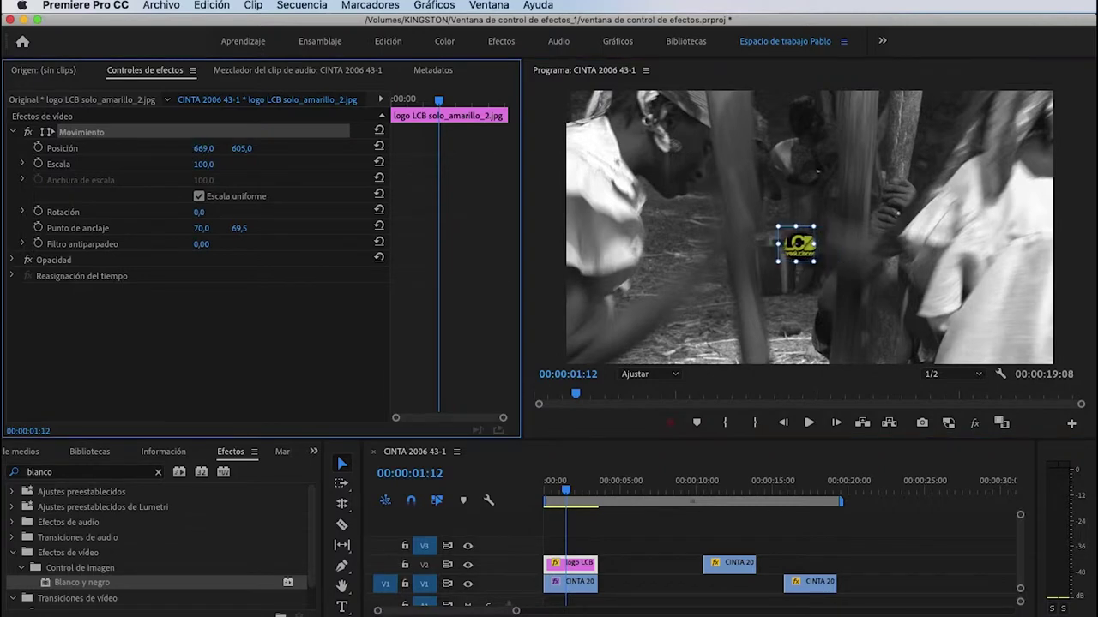
left_click_drag(203, 148, 163, 149)
left_click_drag(241, 149, 326, 149)
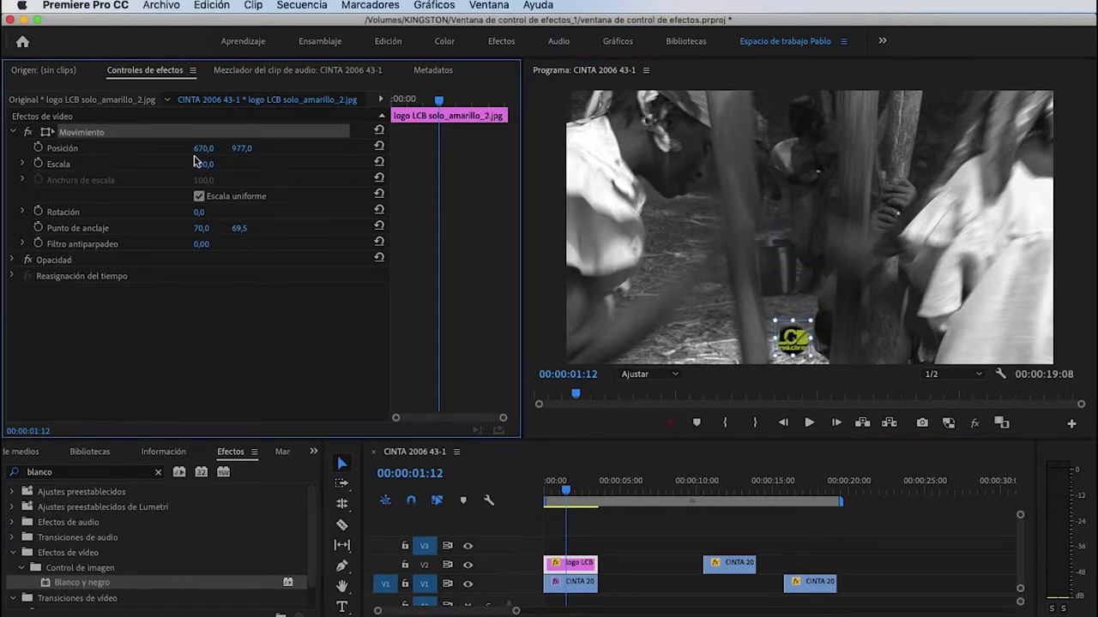
left_click_drag(203, 148, 506, 148)
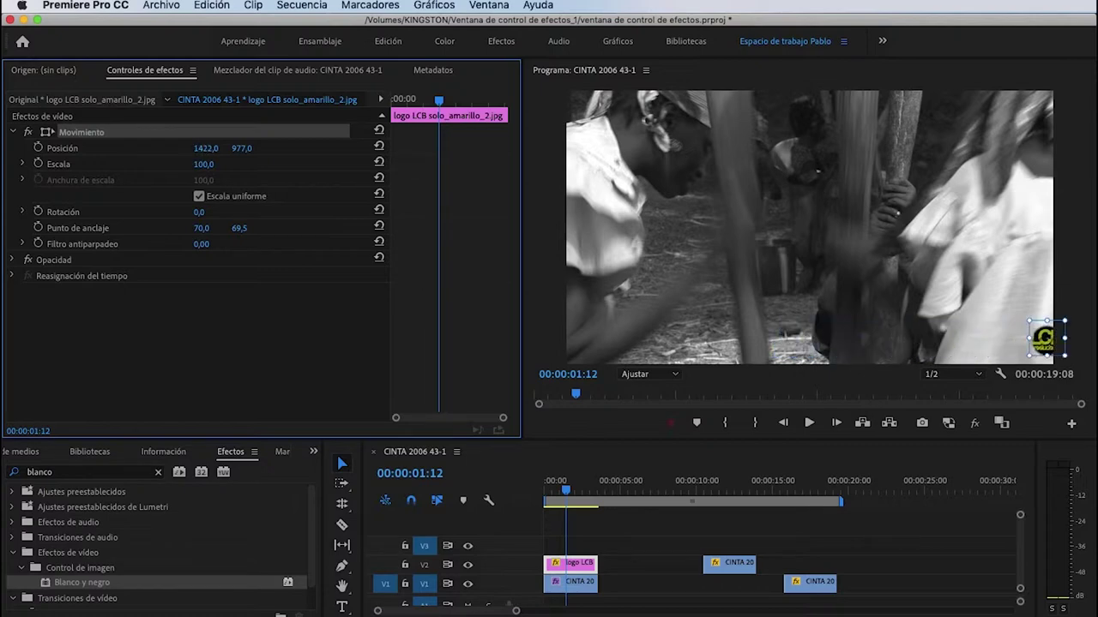
mouse_move(206, 148)
left_mouse_down()
mouse_move(192, 149)
mouse_move(210, 149)
left_mouse_up()
Step: Experiment with the logo's Escala slider between 94% and 200%, toggling uniform scale off and on
left_click(22, 164)
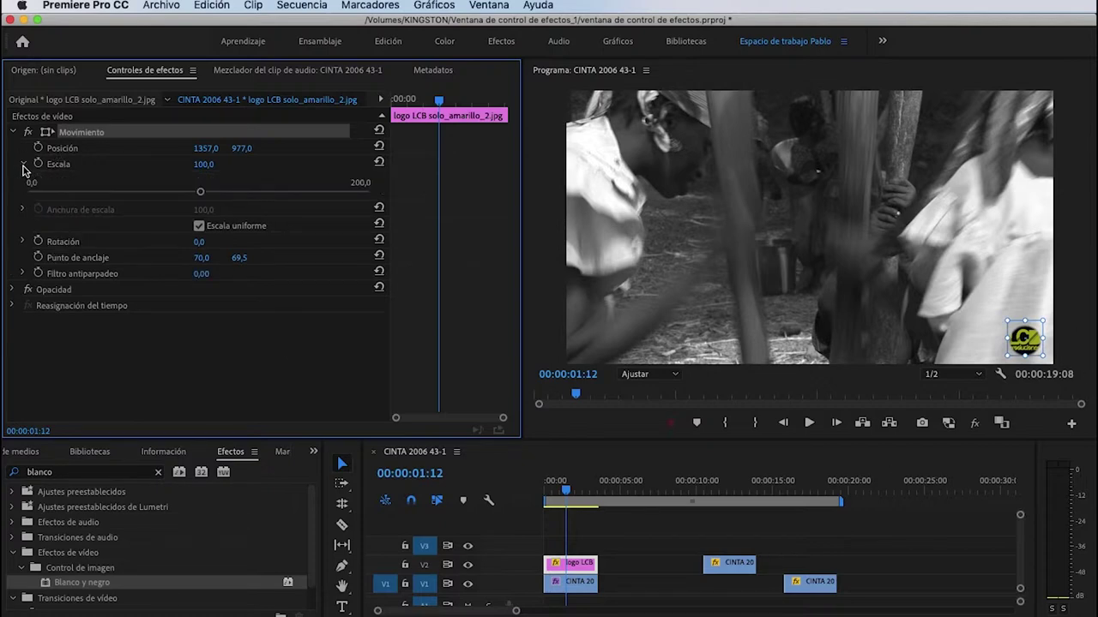
left_click_drag(201, 193, 215, 197)
left_click_drag(216, 194, 188, 194)
left_click_drag(188, 194, 596, 203)
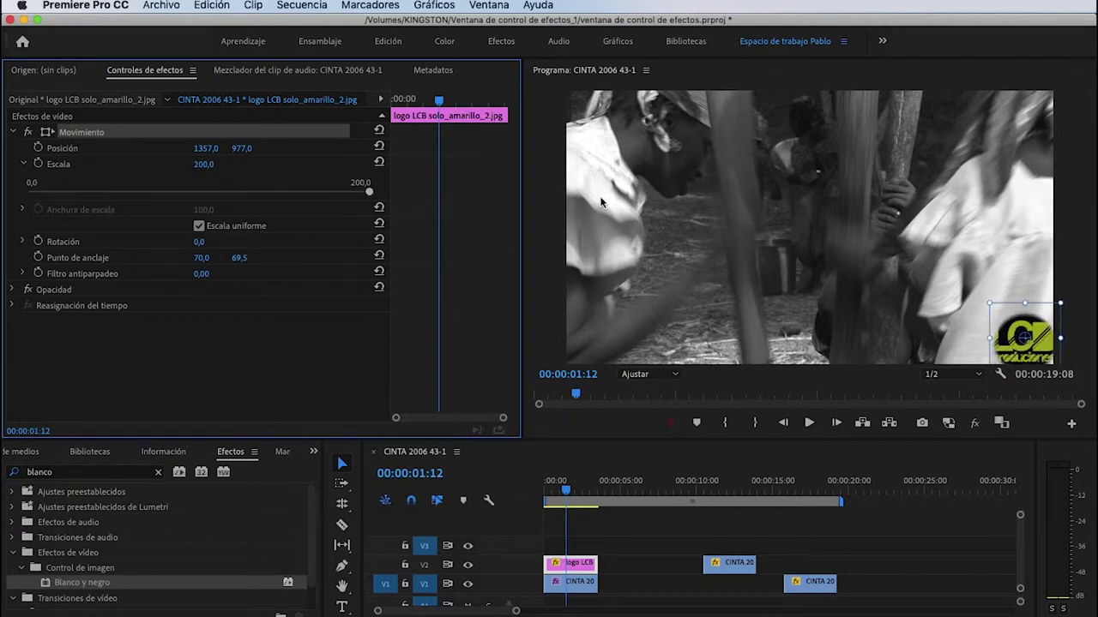
left_click_drag(470, 201, 214, 202)
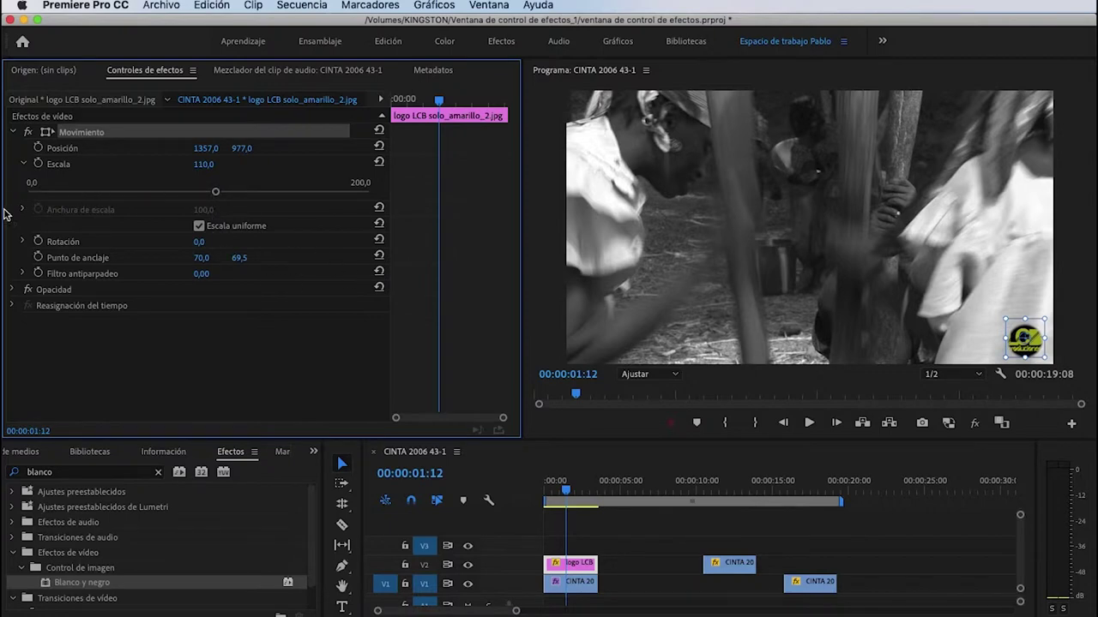
left_click(199, 226)
left_click(199, 226)
left_click_drag(216, 196, 226, 198)
Step: Enter 112 as the logo's Escala value
left_click(204, 164)
type("112")
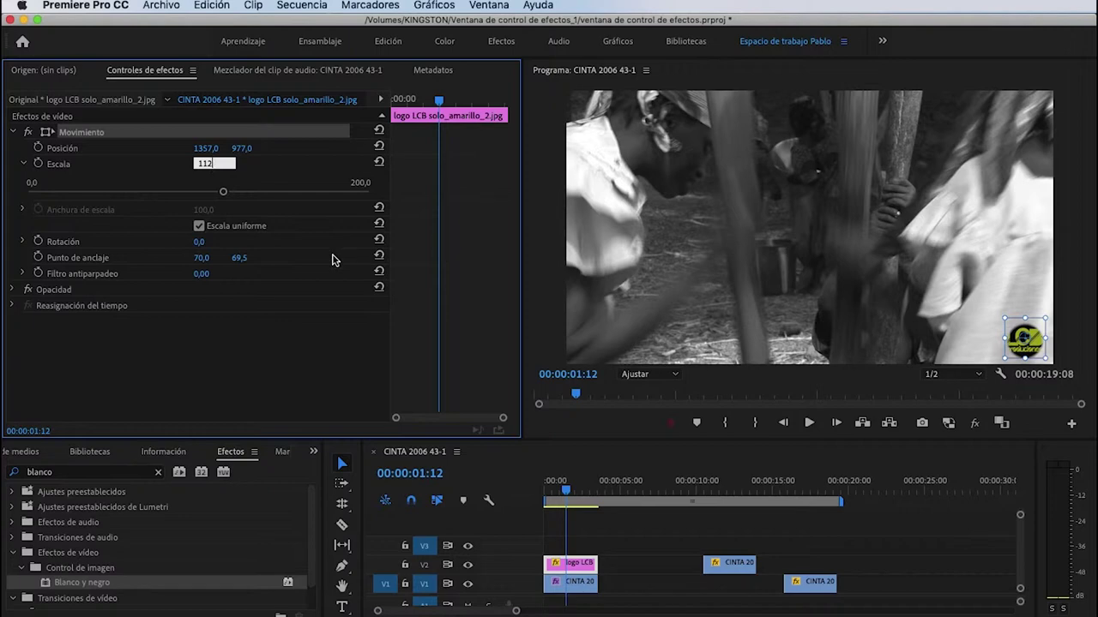
key("Return")
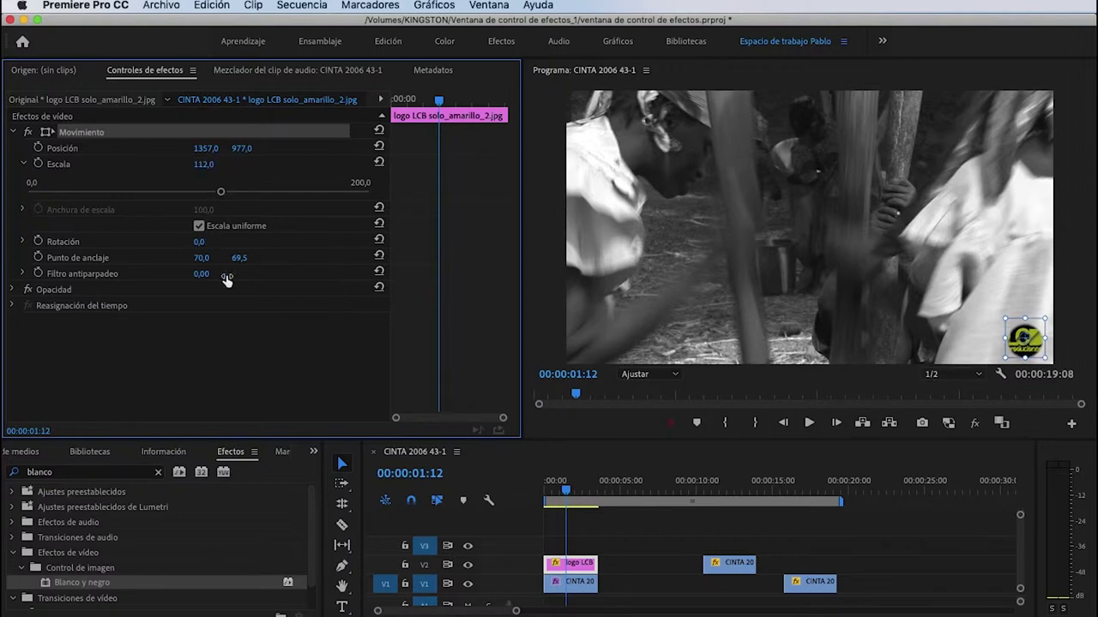
left_click(23, 243)
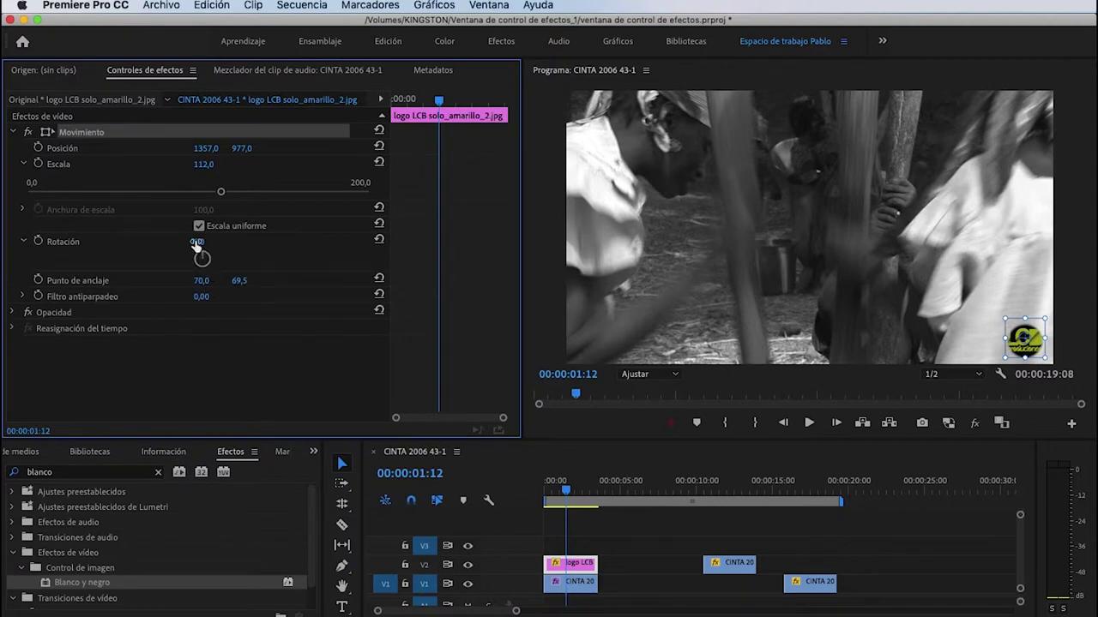
Step: Try rotating the logo to -72 and -31 degrees, then reset Rotación to 0
left_click_drag(198, 243, 137, 243)
left_click_drag(203, 243, 221, 248)
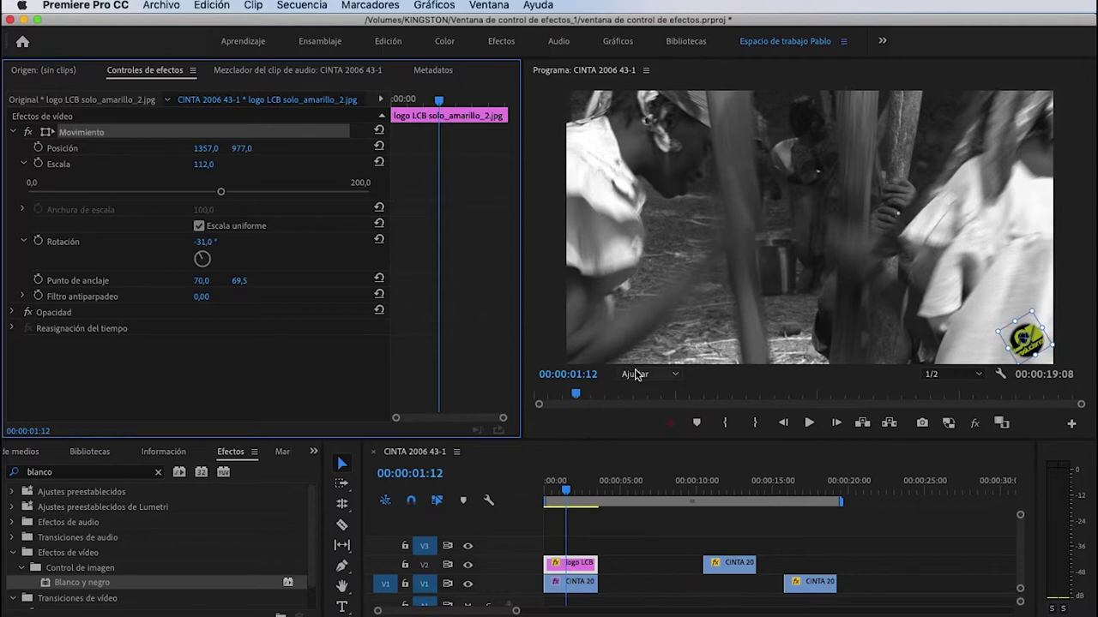
left_click(379, 241)
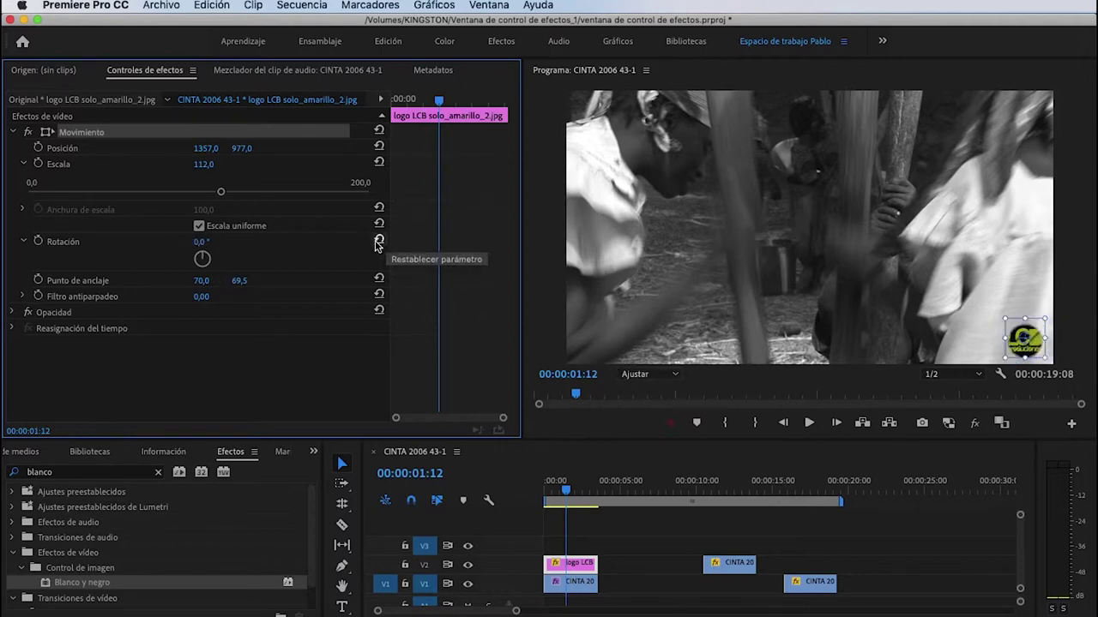
Step: Move the V2 CINTA clip later, around 17 seconds, directly above the last V1 clip
left_click(12, 313)
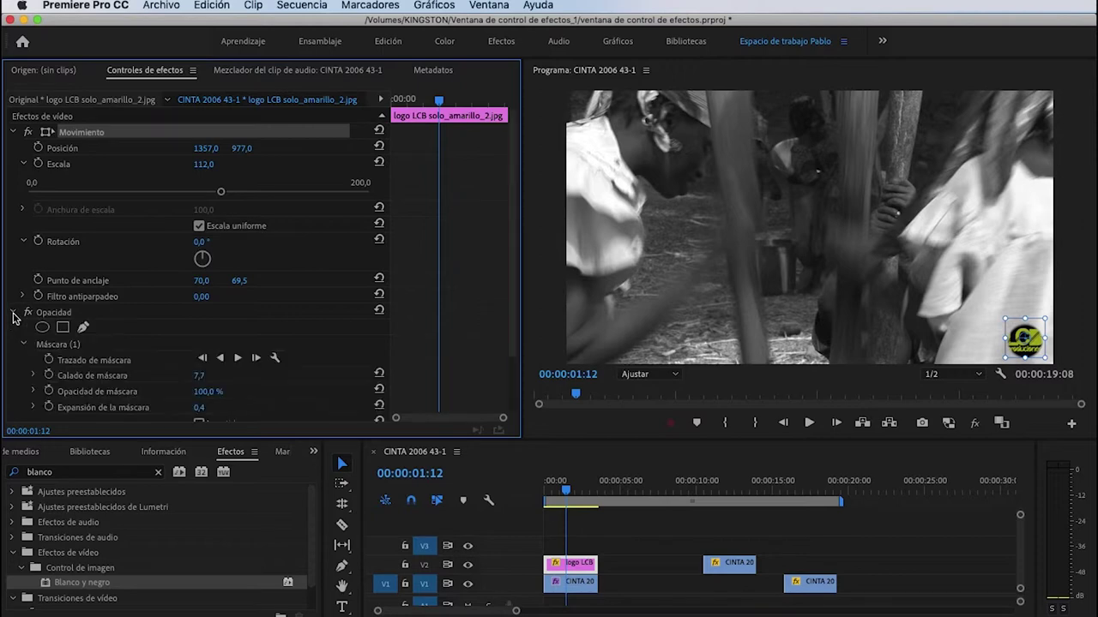
left_click_drag(773, 486, 811, 487)
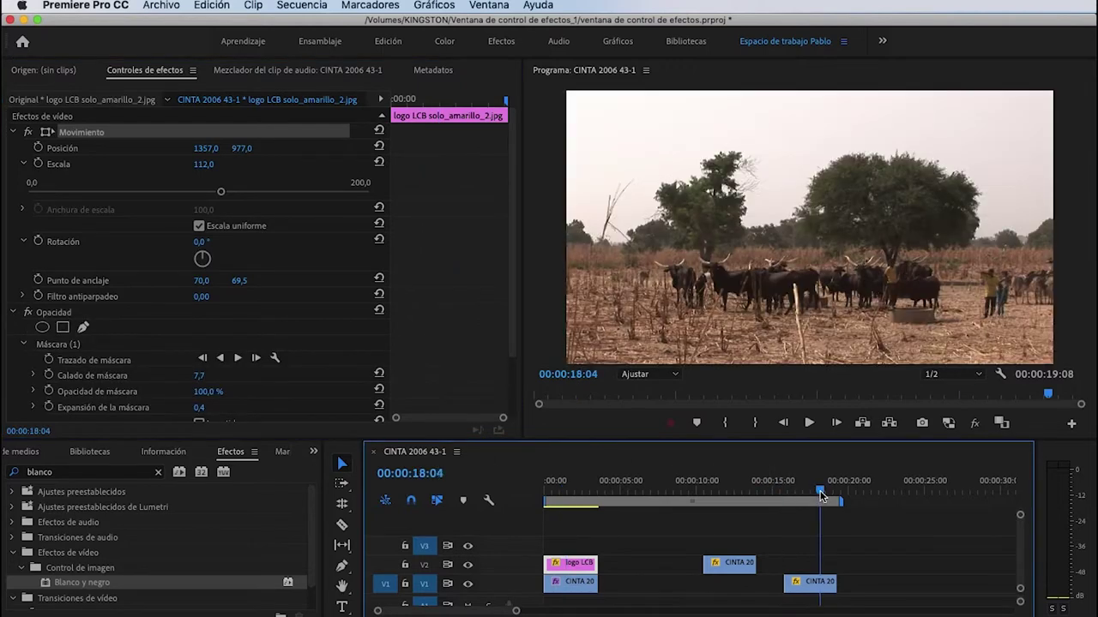
left_click_drag(751, 563, 832, 563)
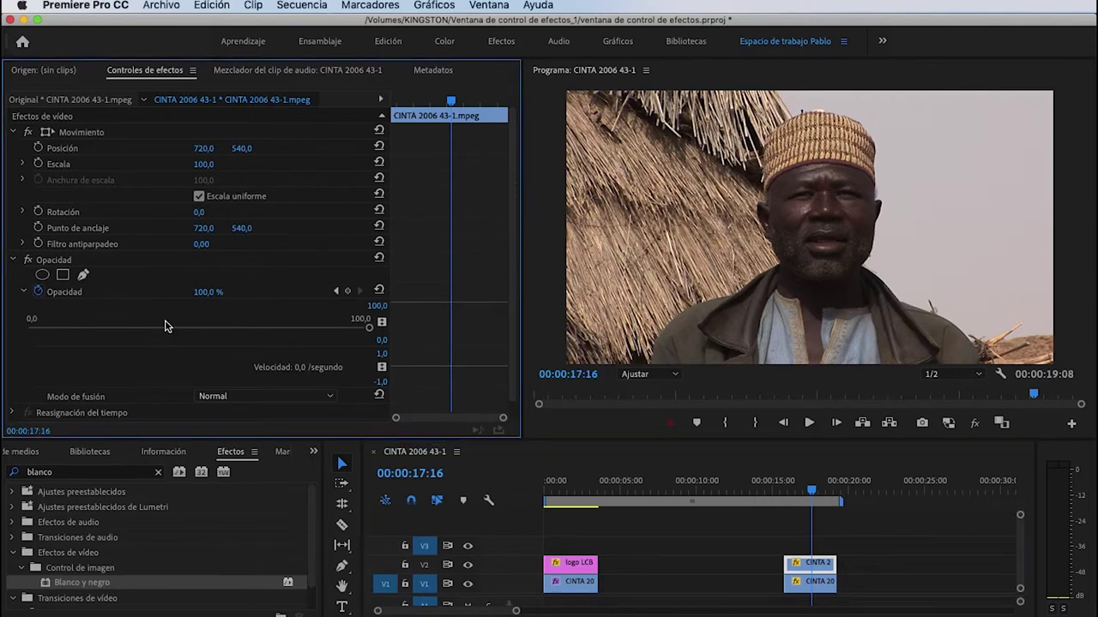
Step: Set the superimposed CINTA clip's Opacidad to 30% at 00:00:15:21
left_click(215, 293)
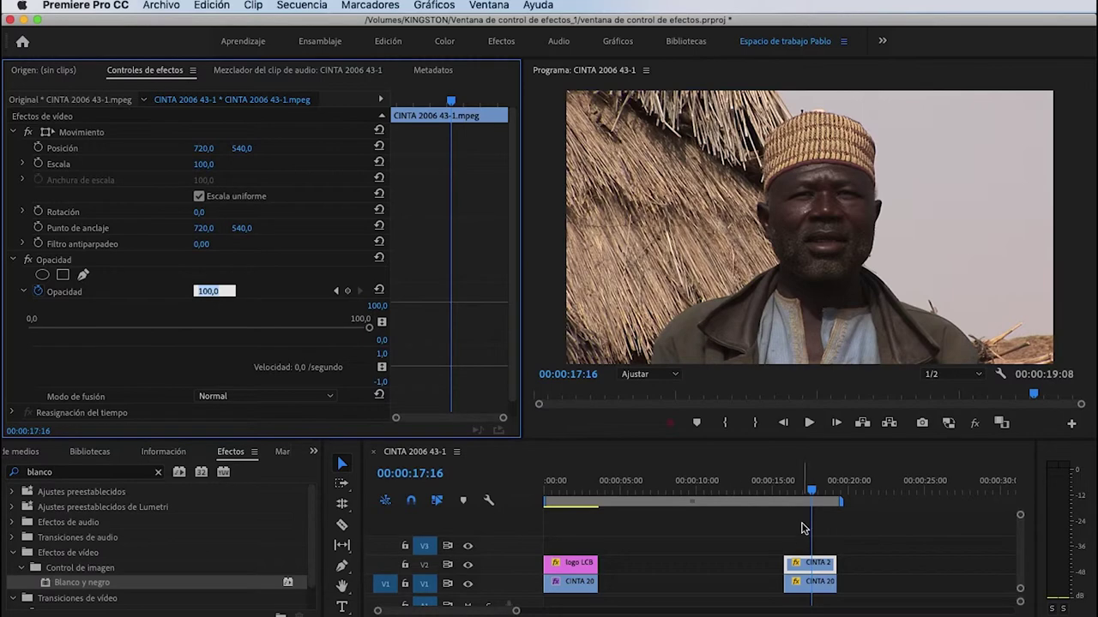
left_click_drag(793, 494, 780, 496)
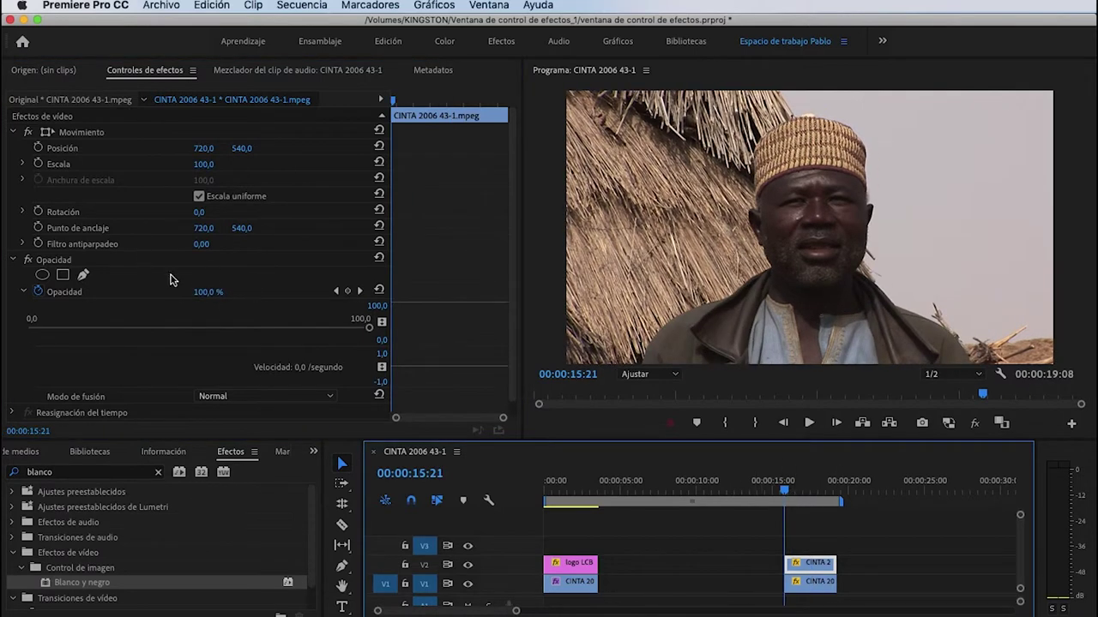
left_click(212, 292)
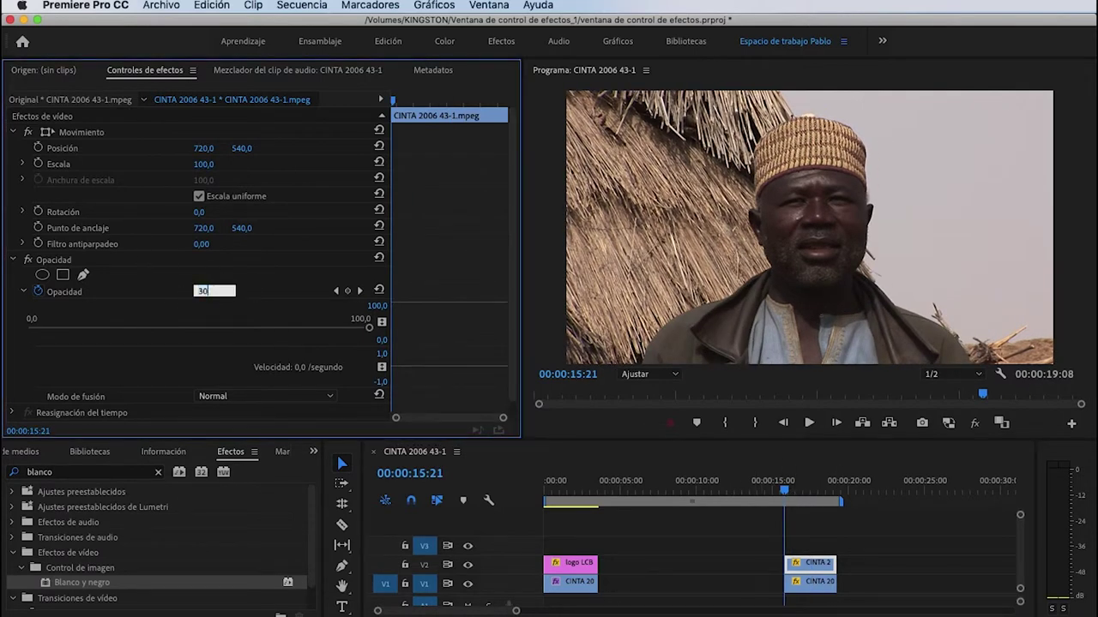
key("Return")
scroll(276, 301, "down", 1)
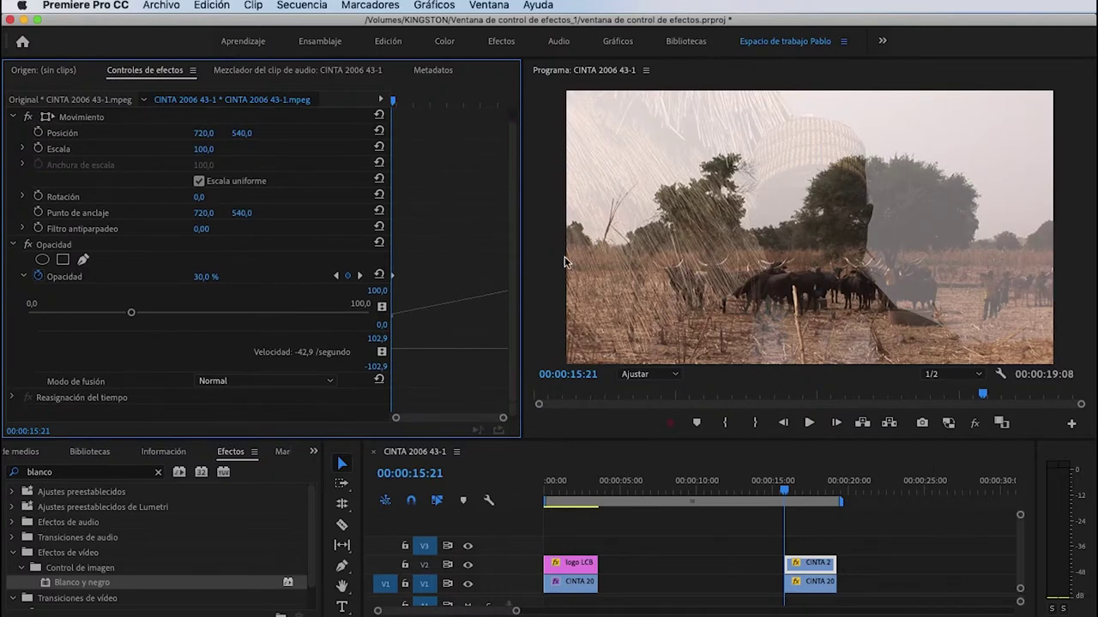
Step: Set the ending opacity keyframe to 30% too and preview the blend around 17 seconds
key("End")
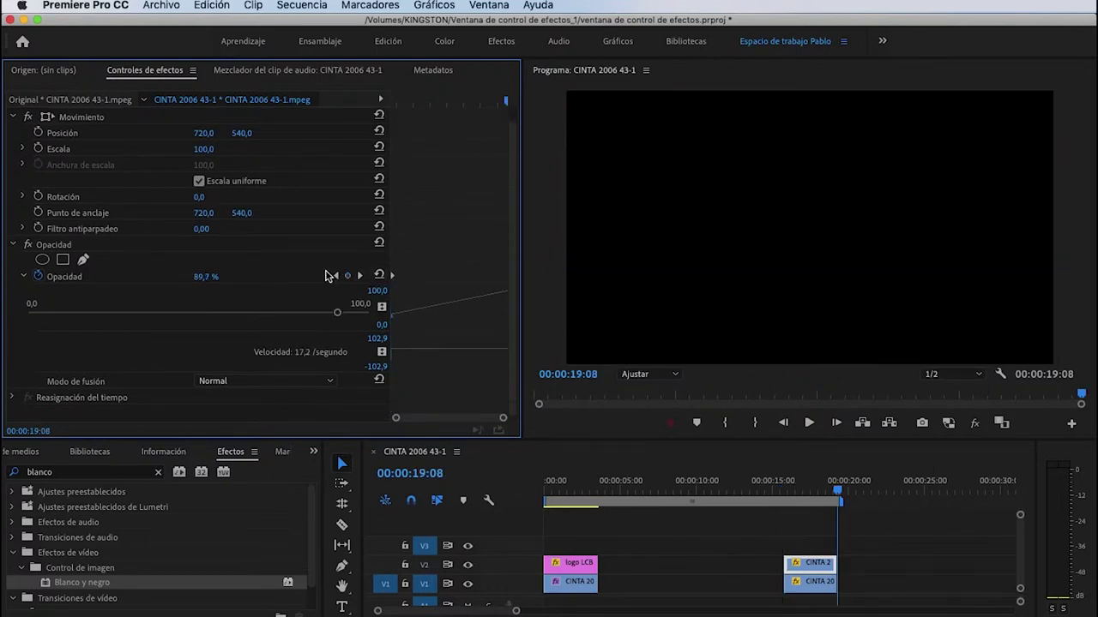
left_click(359, 275)
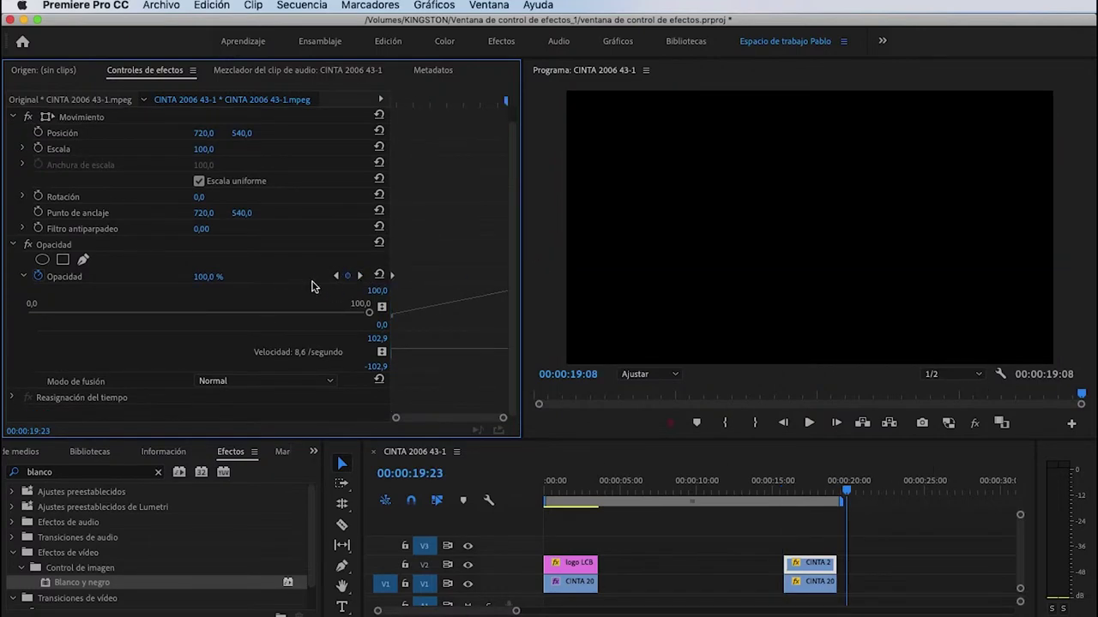
left_click(215, 272)
type("30")
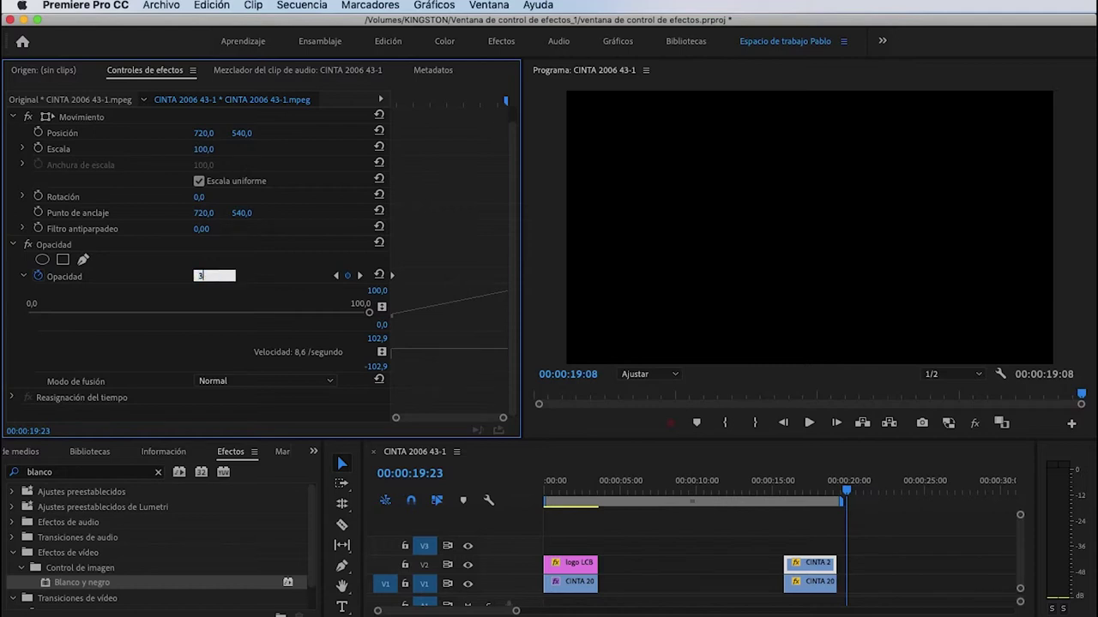
key("Return")
mouse_move(828, 482)
left_mouse_down()
mouse_move(781, 480)
mouse_move(830, 485)
left_mouse_up()
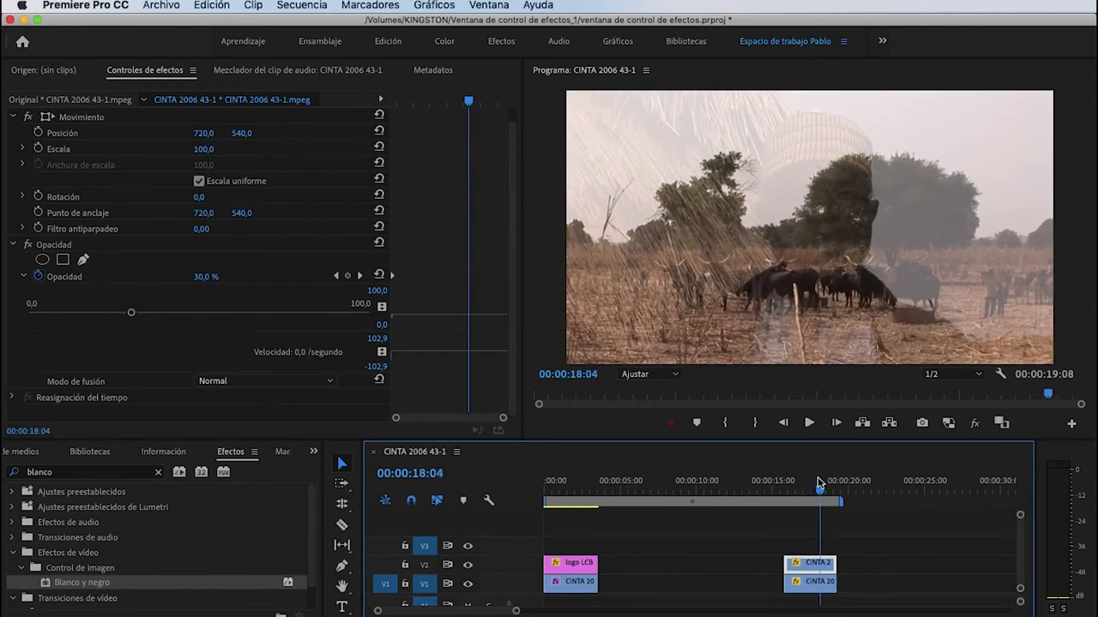
left_click_drag(830, 484, 815, 485)
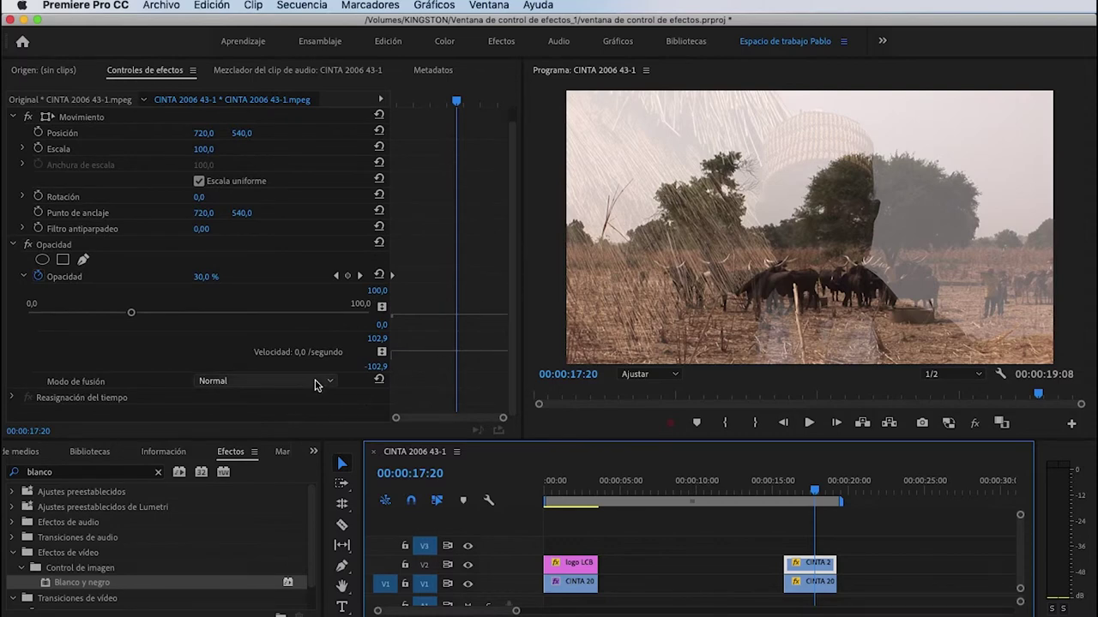
left_click(330, 383)
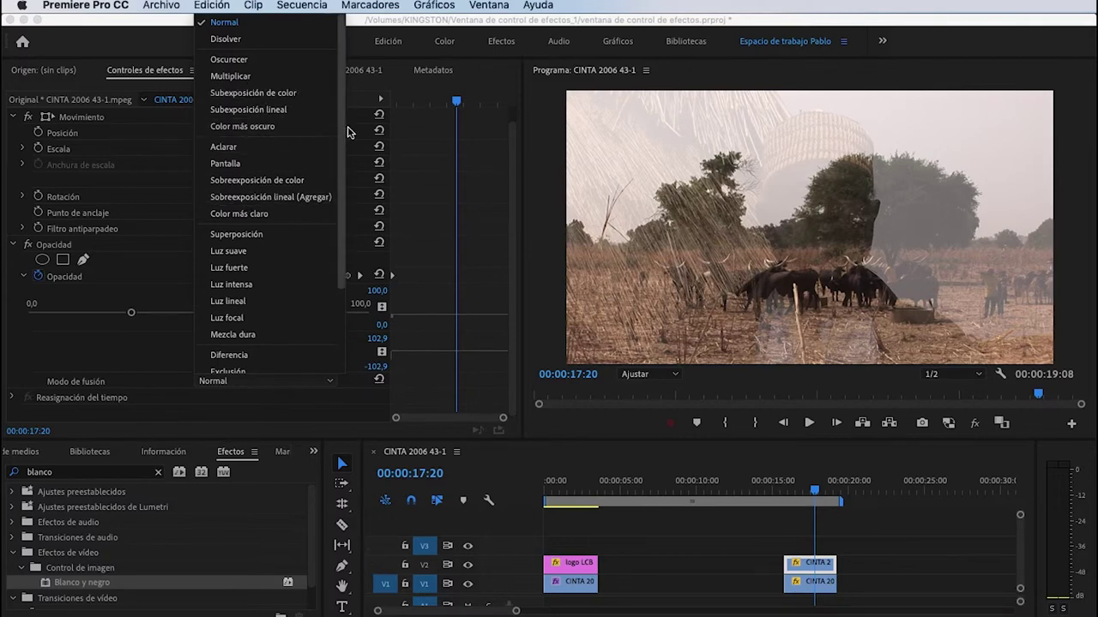
scroll(341, 215, "down", 4)
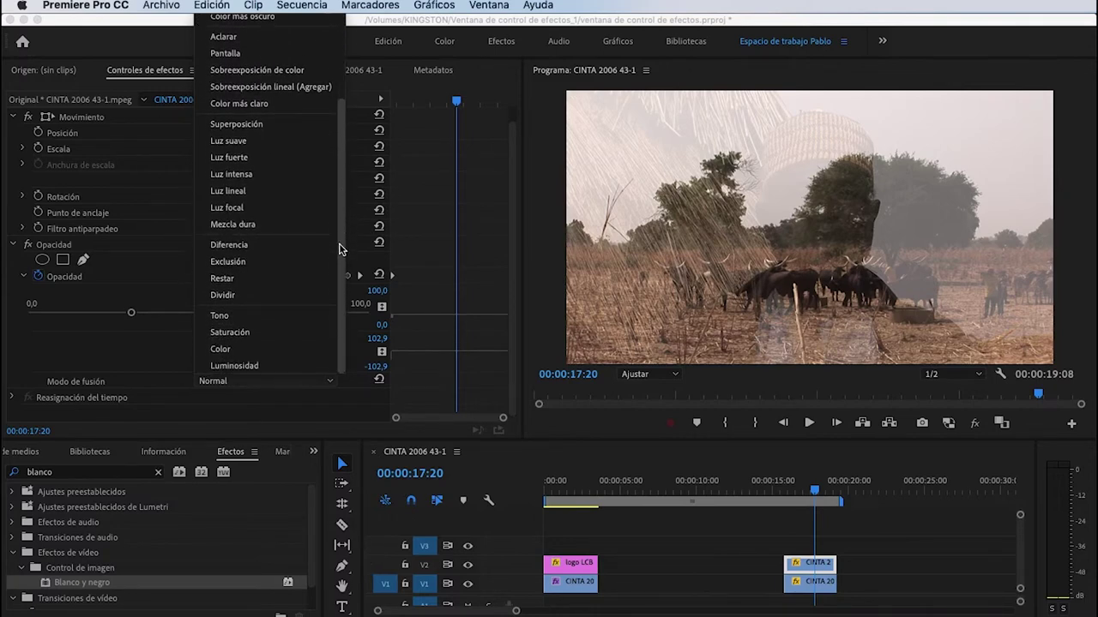
scroll(341, 245, "up", 5)
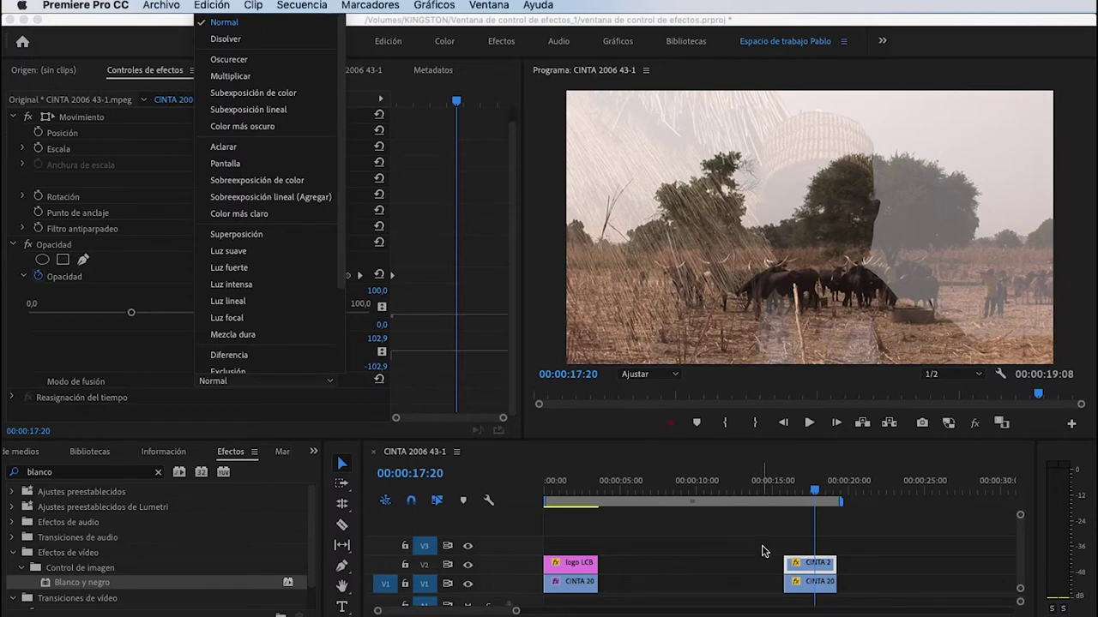
left_click(758, 571)
left_click_drag(807, 491, 810, 518)
left_click(810, 564)
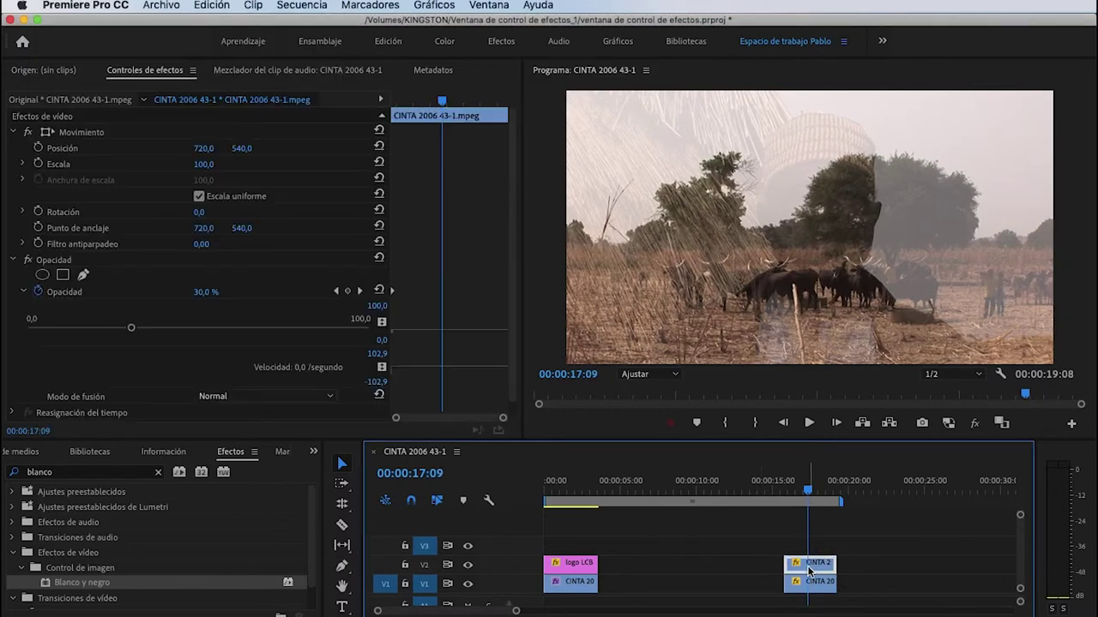
Step: Select the first black-and-white CINTA clip and replace the 'blanco' search with 'recortar' to find Recortar
left_click(563, 492)
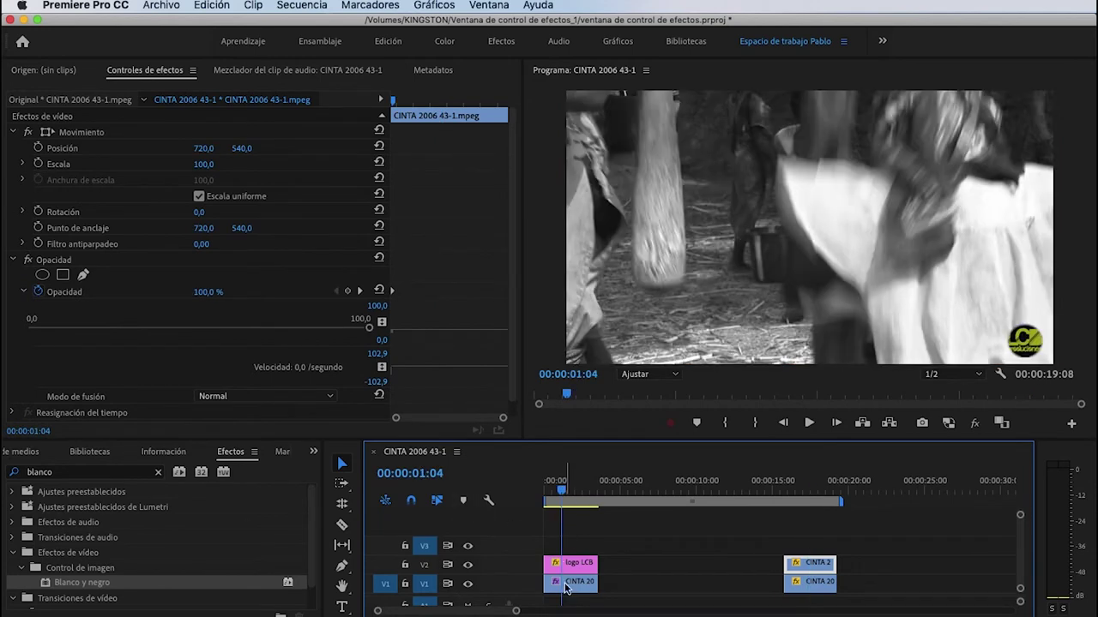
left_click(566, 583)
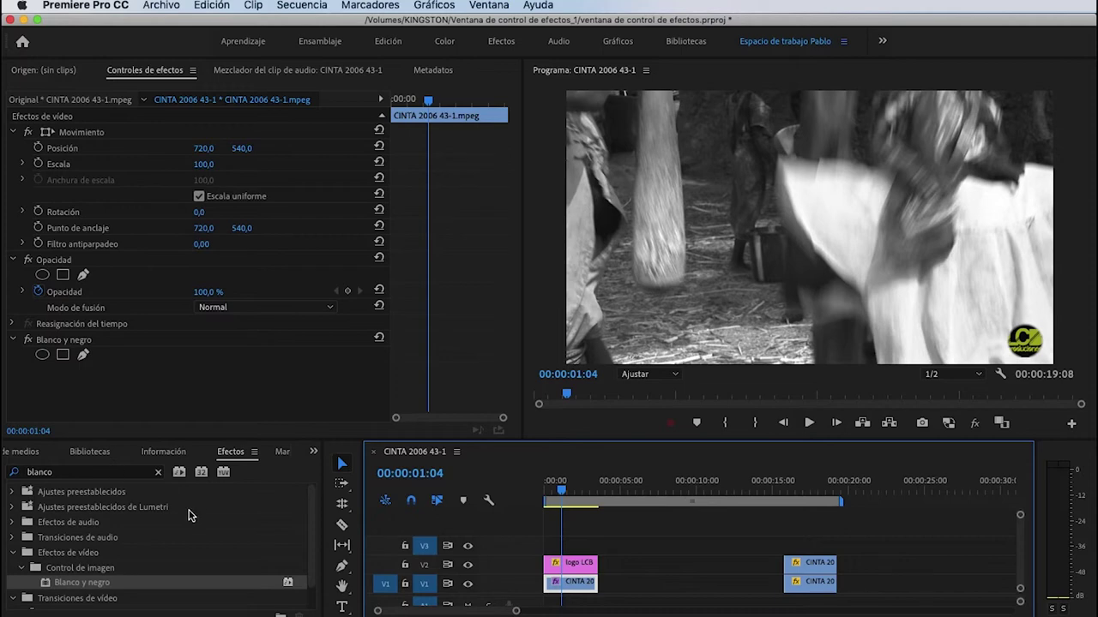
left_click(85, 472)
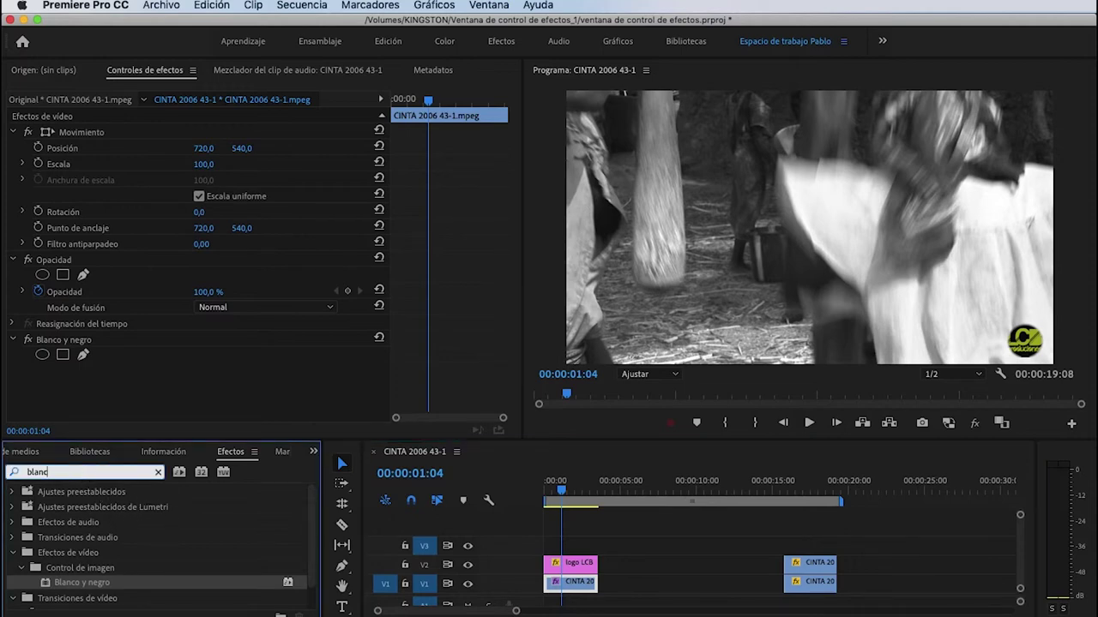
key("BackSpace")
key("BackSpace")
key("BackSpace")
type("recortar")
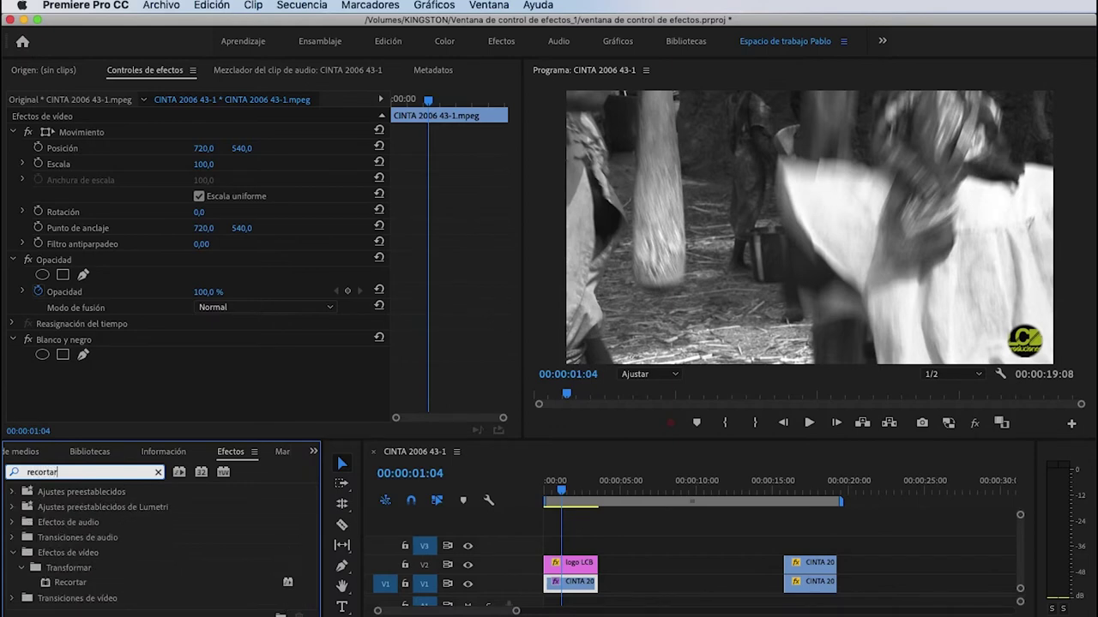
Step: Apply the Recortar effect to the first CINTA clip and set Arriba to 30%
left_click_drag(47, 589, 143, 358)
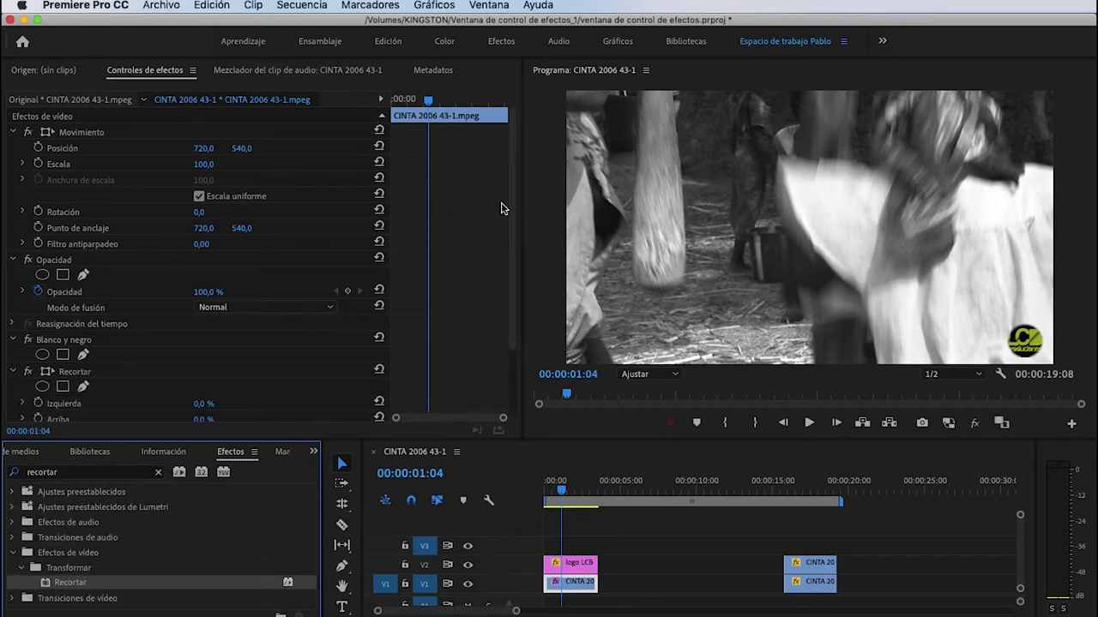
scroll(476, 332, "down", 3)
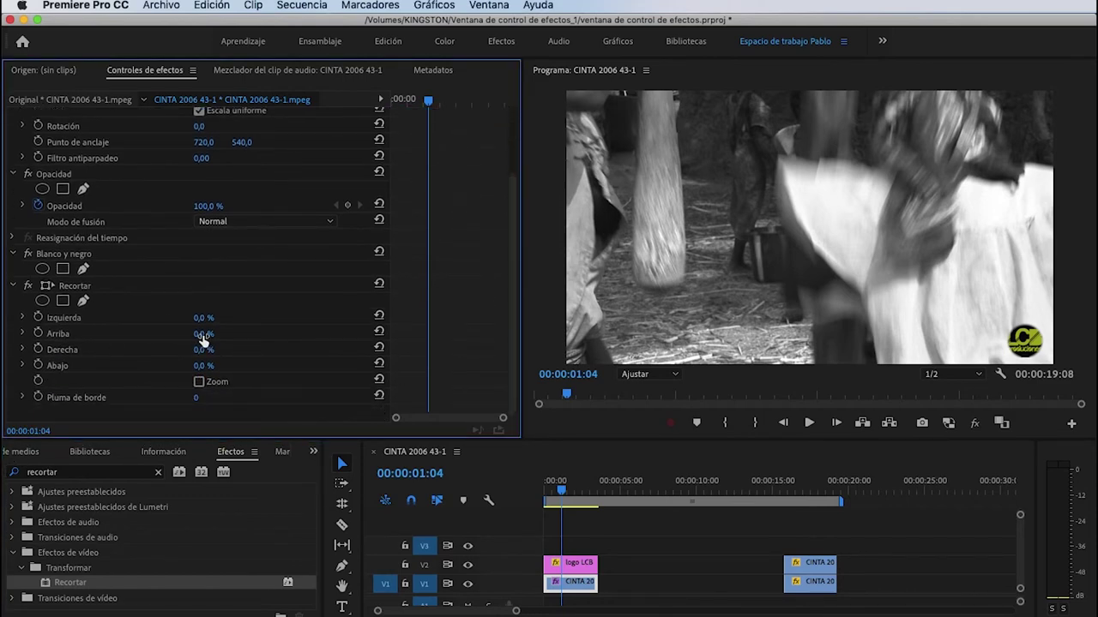
left_click(202, 335)
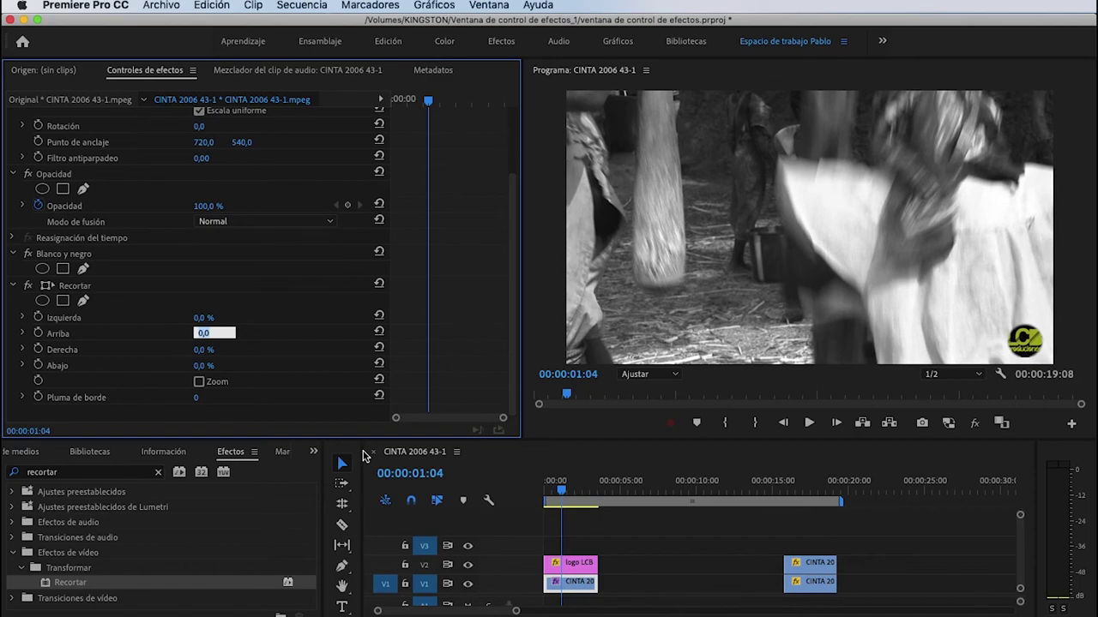
type("30")
key("Return")
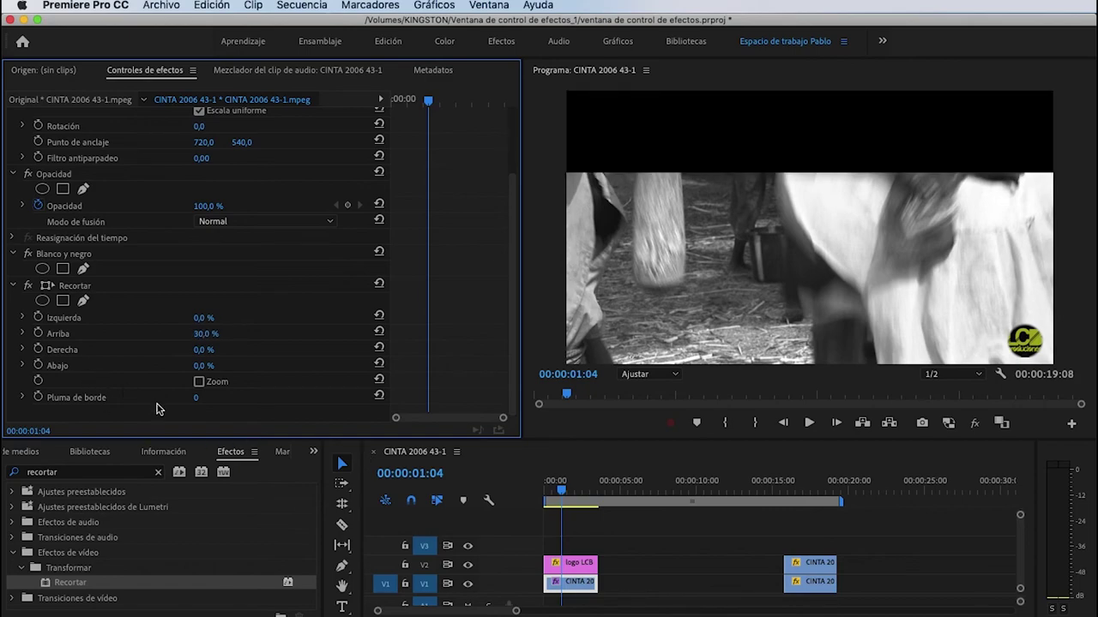